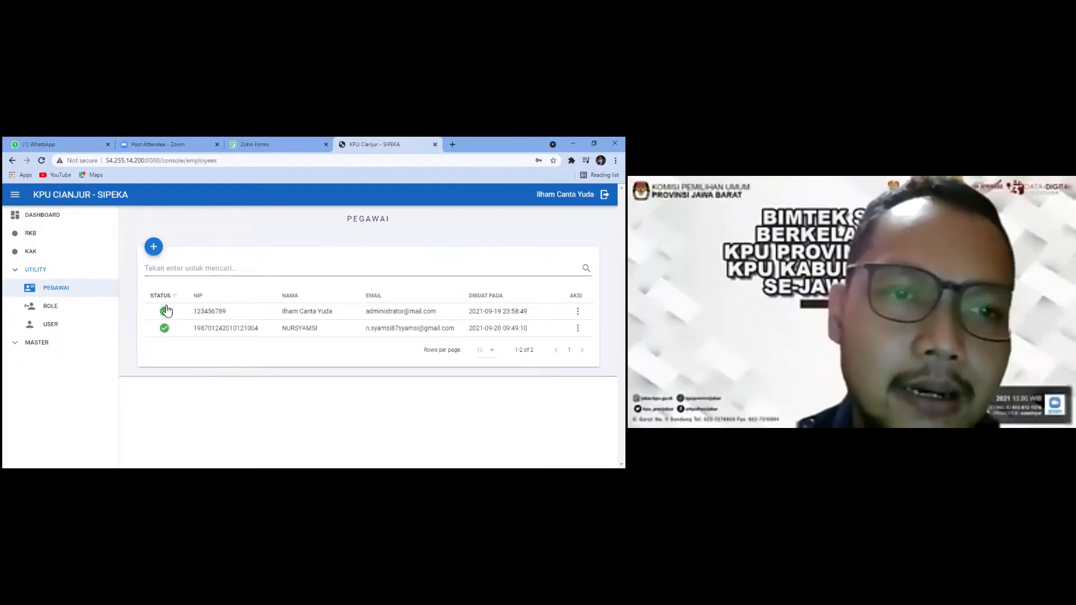
- Review the User and Role lists, along with the Sub Kegiatan and Akun Belanja master data lists
{"action": "left_click", "coordinate": [44, 327]}
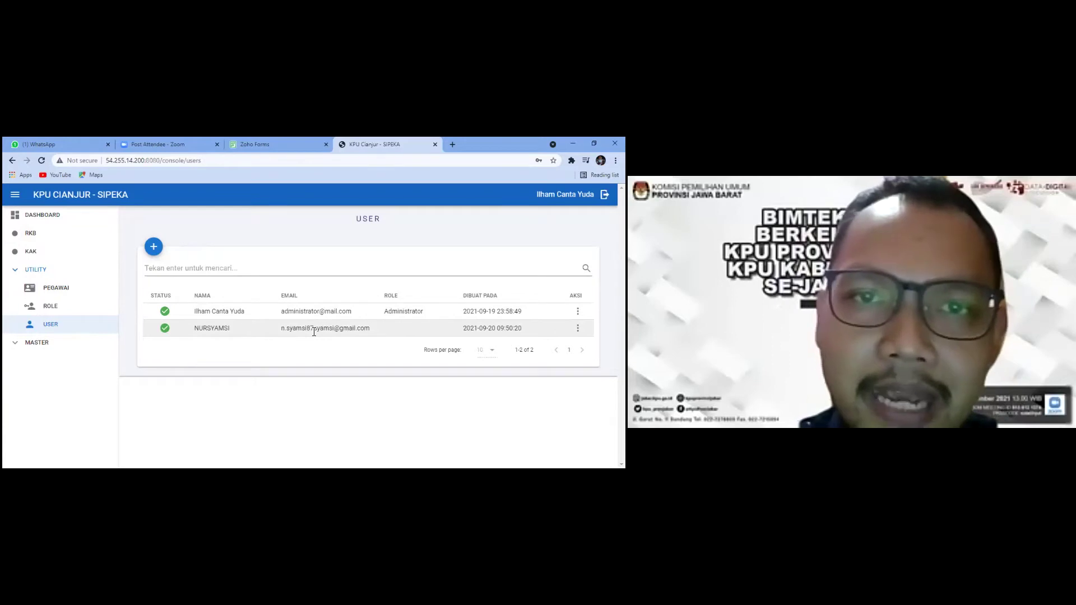
{"action": "left_click", "coordinate": [52, 309]}
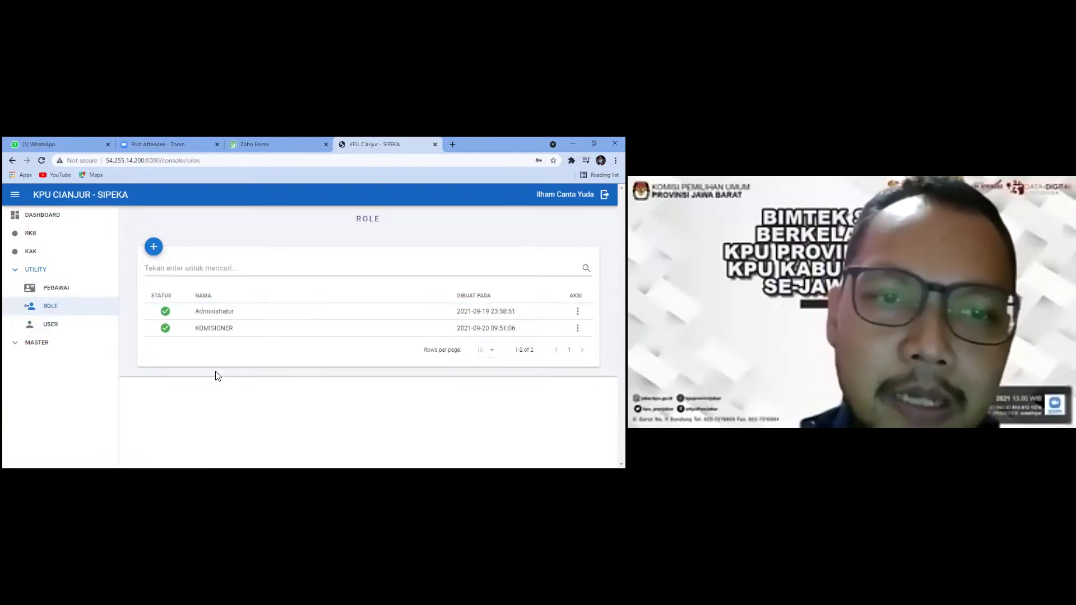
{"action": "left_click", "coordinate": [31, 344]}
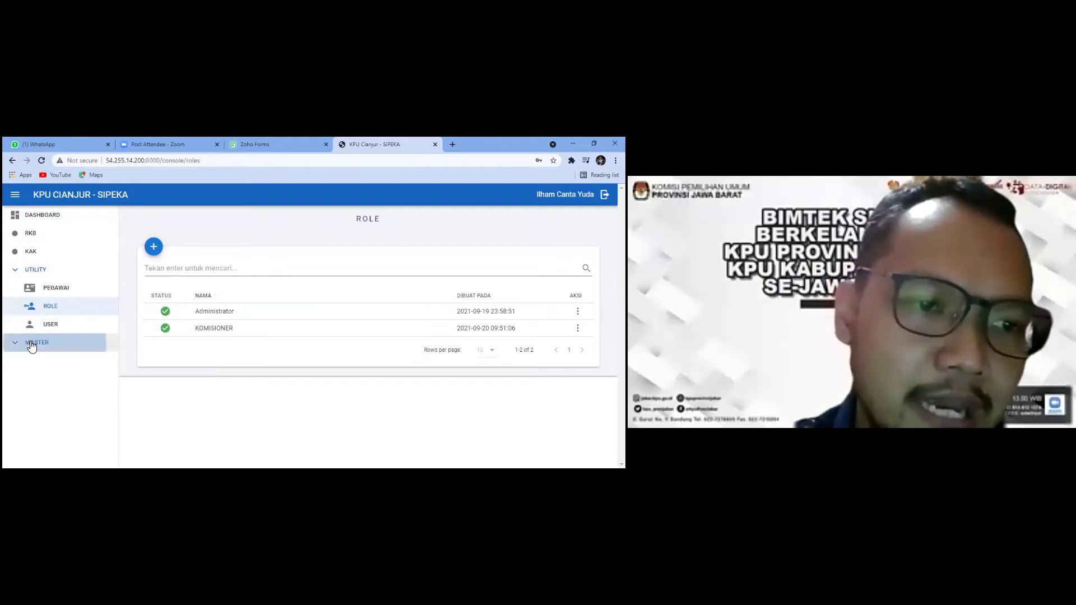
{"action": "left_click", "coordinate": [70, 312]}
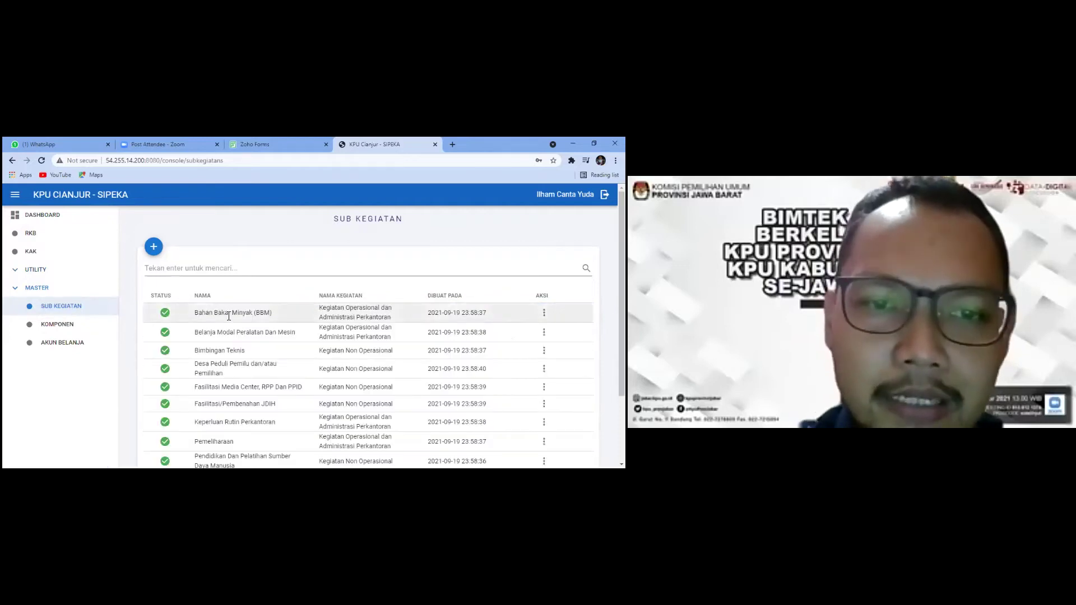
{"action": "scroll", "coordinate": [228, 317], "scroll_direction": "down", "scroll_amount": 2}
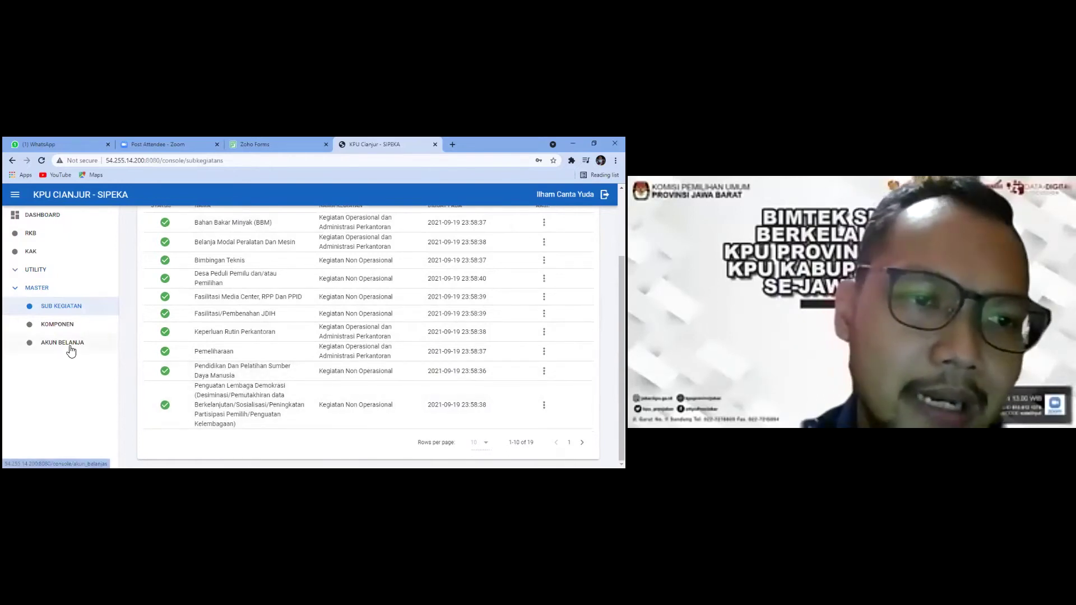
{"action": "scroll", "coordinate": [136, 353], "scroll_direction": "up", "scroll_amount": 2}
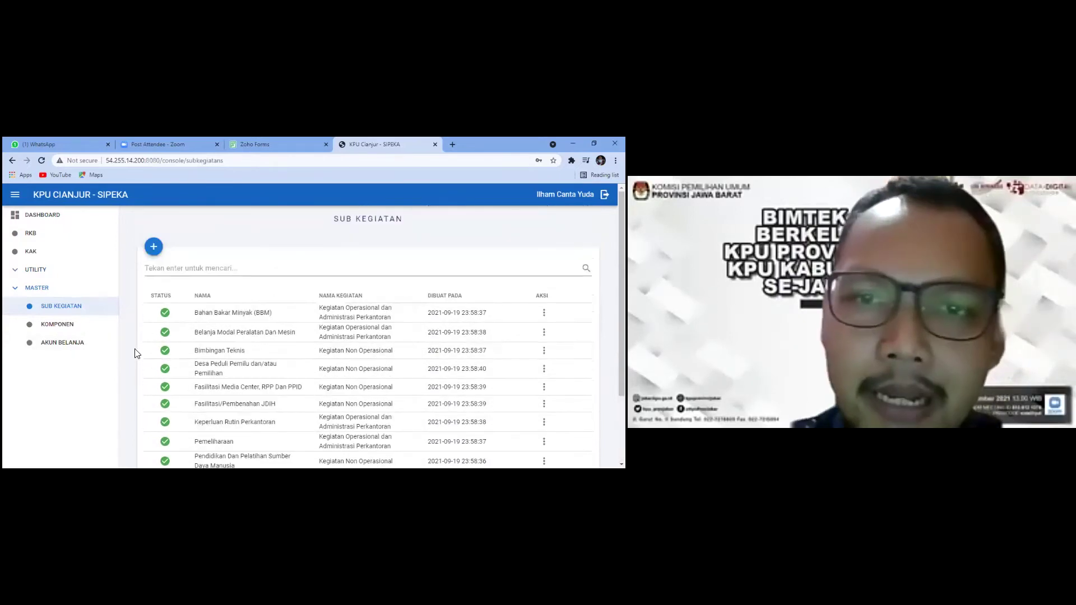
{"action": "left_click", "coordinate": [73, 344]}
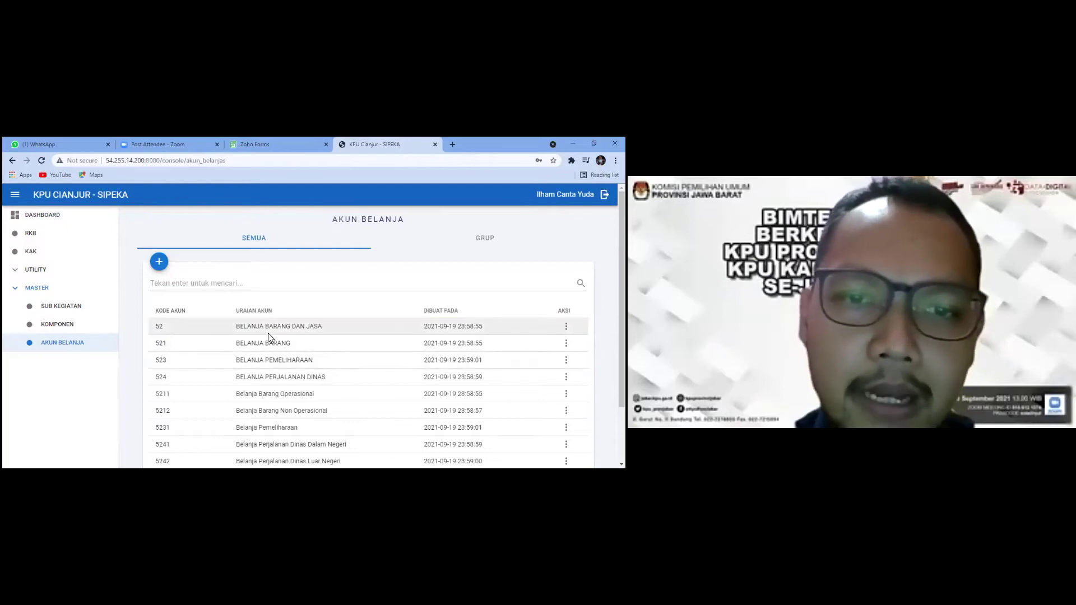
{"action": "scroll", "coordinate": [280, 349], "scroll_direction": "down", "scroll_amount": 2}
{"action": "scroll", "coordinate": [279, 349], "scroll_direction": "up", "scroll_amount": 2}
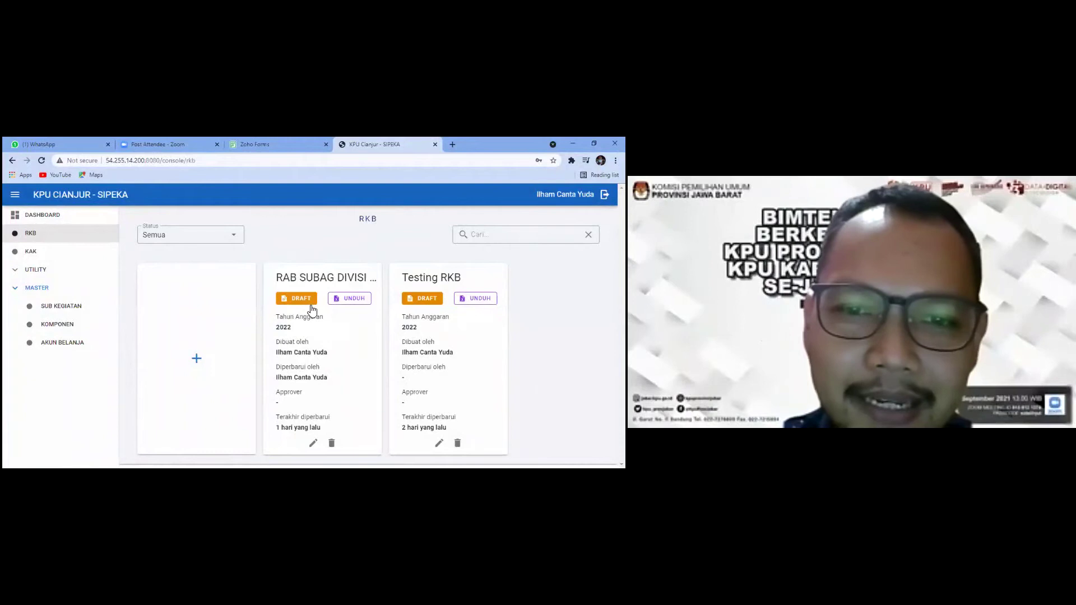
- Re-save the RAB SUBAG DIVISI PERDATIN RKB for 2022 and open its breakdown to the activities under Dukungan Manajemen
{"action": "left_click", "coordinate": [313, 443]}
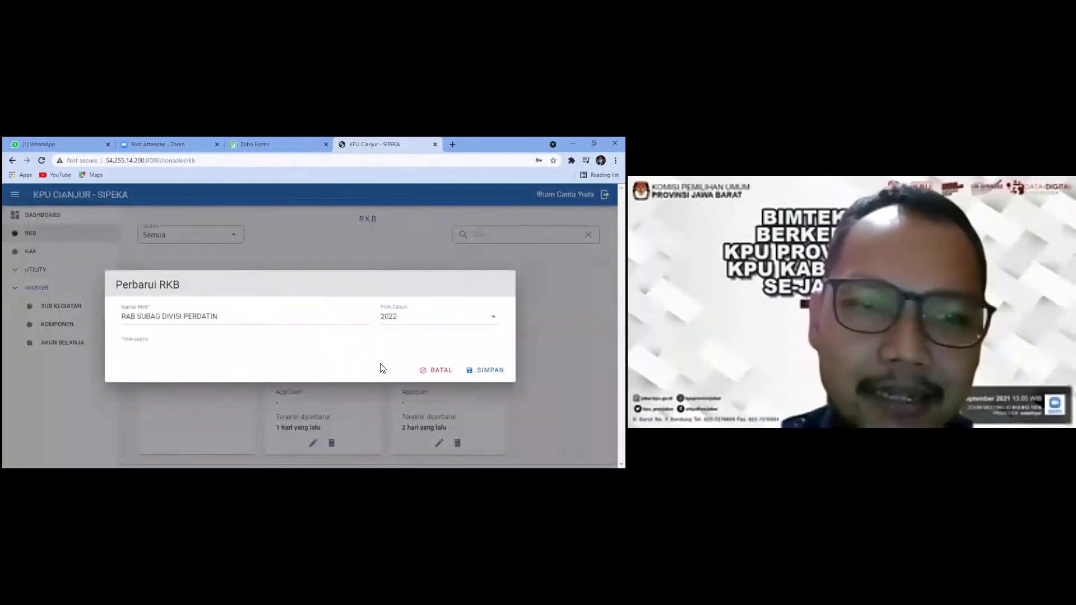
{"action": "left_click", "coordinate": [490, 371]}
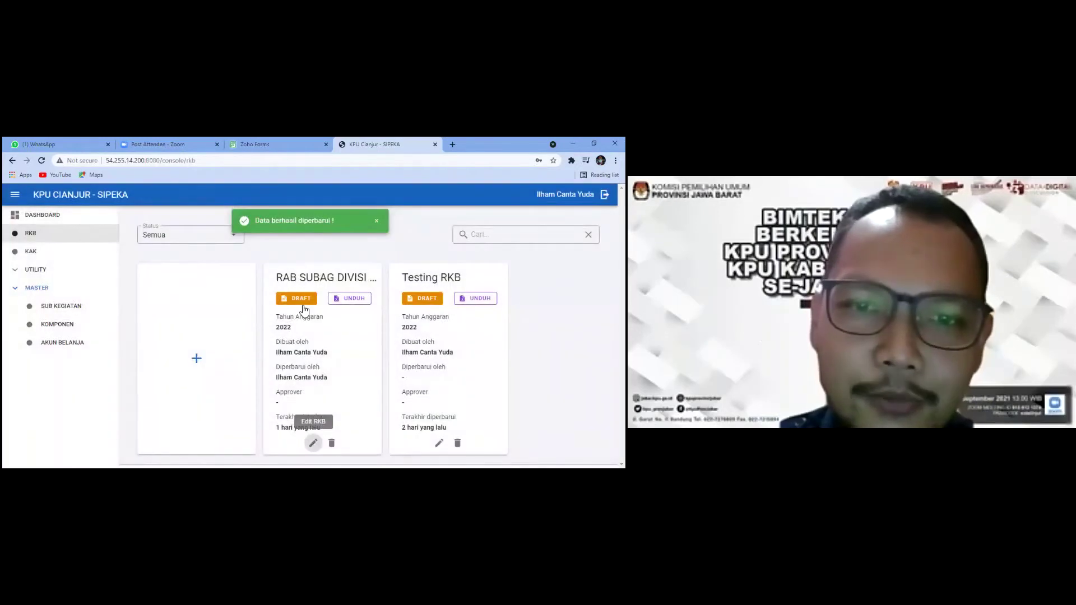
{"action": "left_click", "coordinate": [300, 301]}
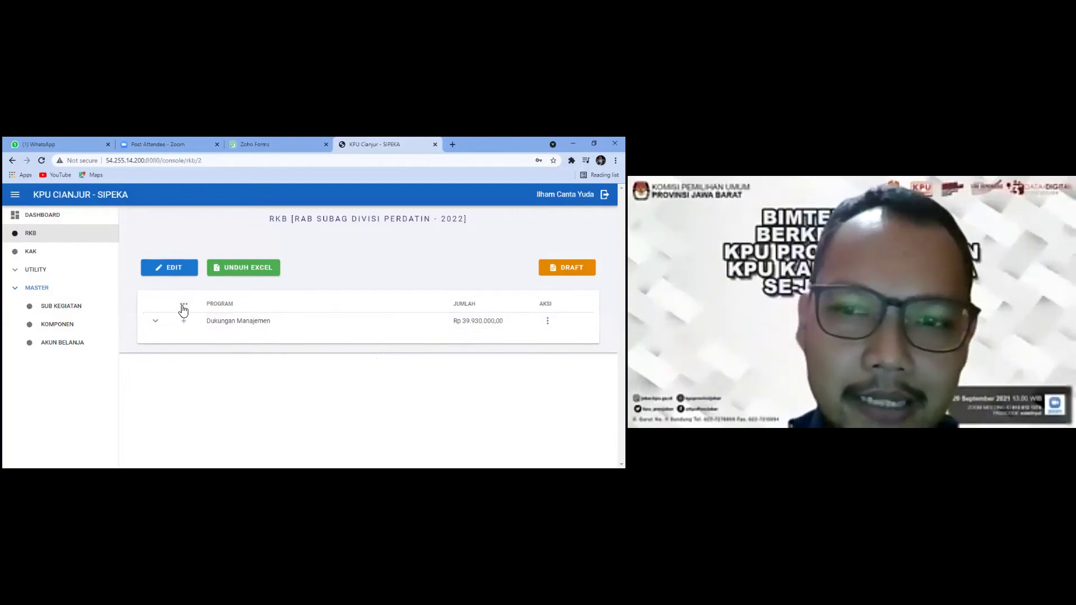
{"action": "left_click", "coordinate": [156, 321]}
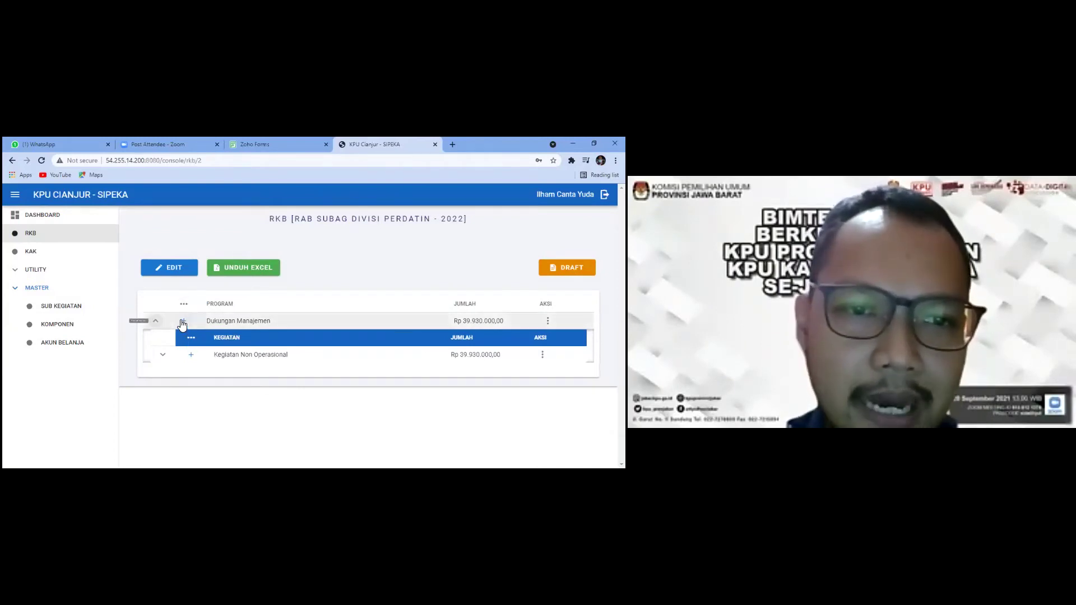
{"action": "left_click", "coordinate": [186, 322]}
{"action": "left_click", "coordinate": [439, 370]}
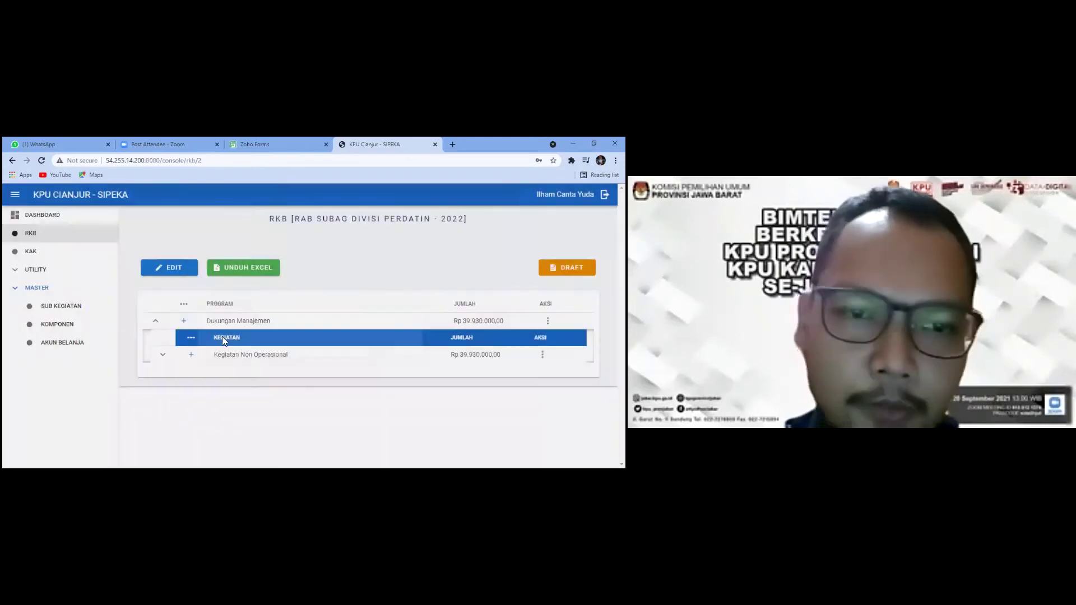
{"action": "left_click", "coordinate": [191, 355]}
{"action": "left_click", "coordinate": [438, 370]}
- Expand Kegiatan Non Operasional through Perjalanan Dinas and Dalam Daerah to the details of account 524113, and review those detail rows
{"action": "left_click", "coordinate": [163, 355]}
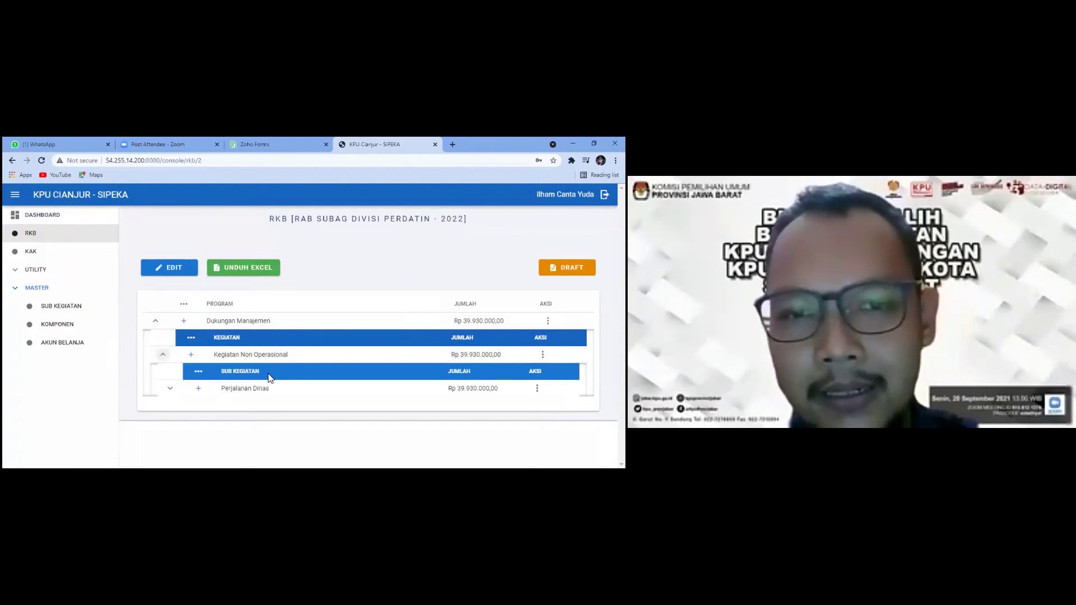
{"action": "left_click", "coordinate": [171, 390]}
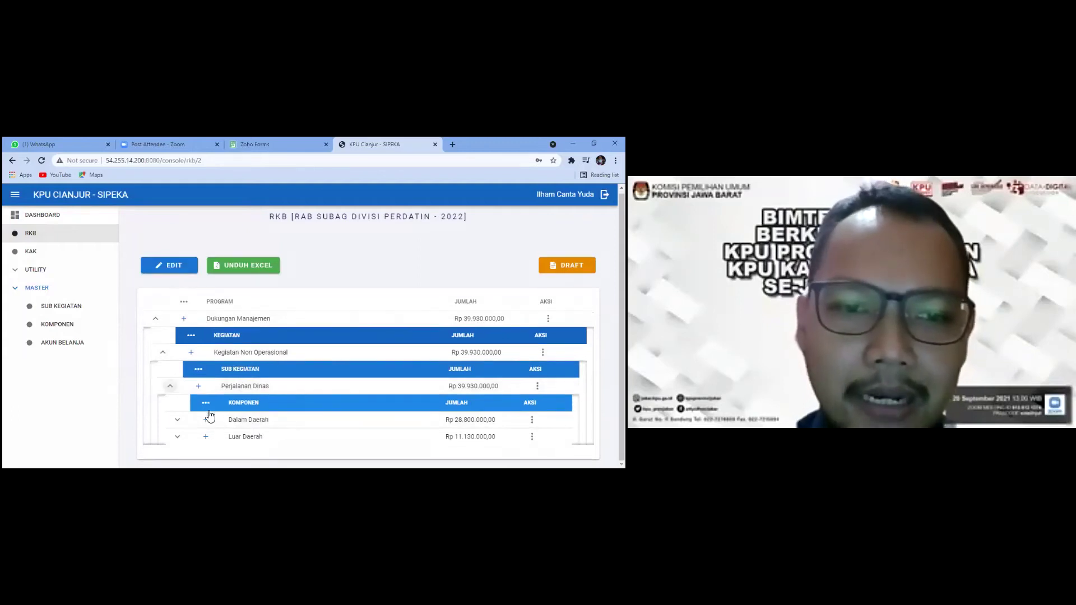
{"action": "left_click", "coordinate": [178, 421]}
{"action": "scroll", "coordinate": [201, 395], "scroll_direction": "down", "scroll_amount": 1}
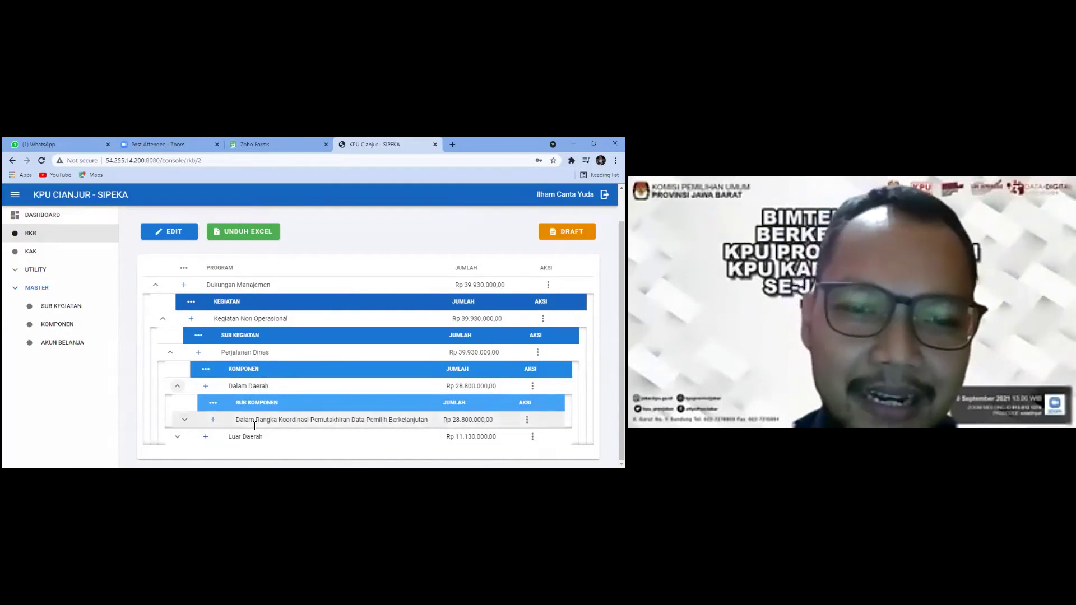
{"action": "left_click", "coordinate": [184, 419]}
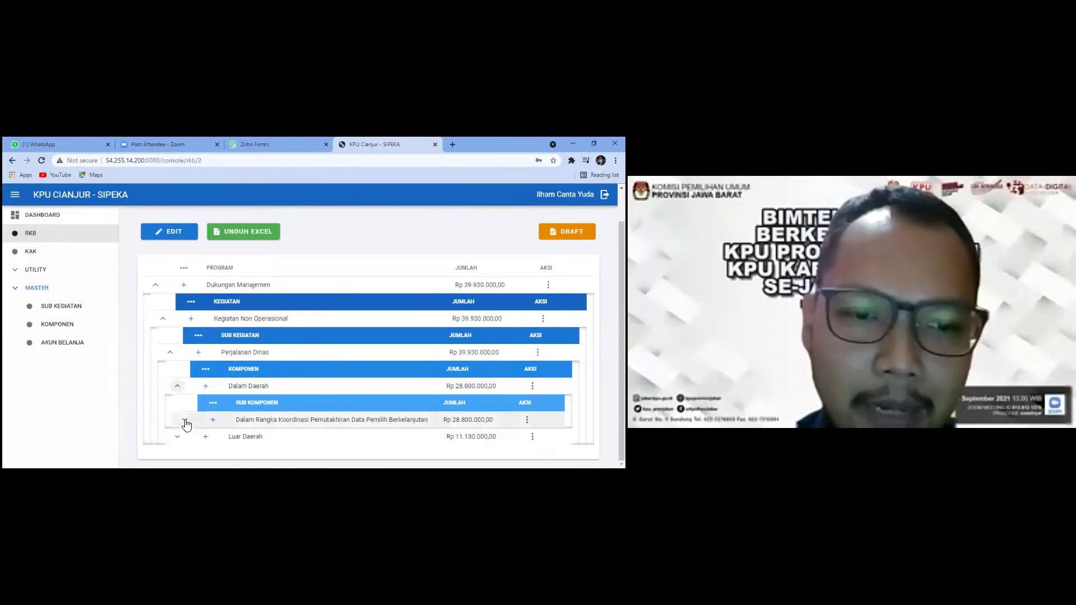
{"action": "scroll", "coordinate": [292, 396], "scroll_direction": "down", "scroll_amount": 1}
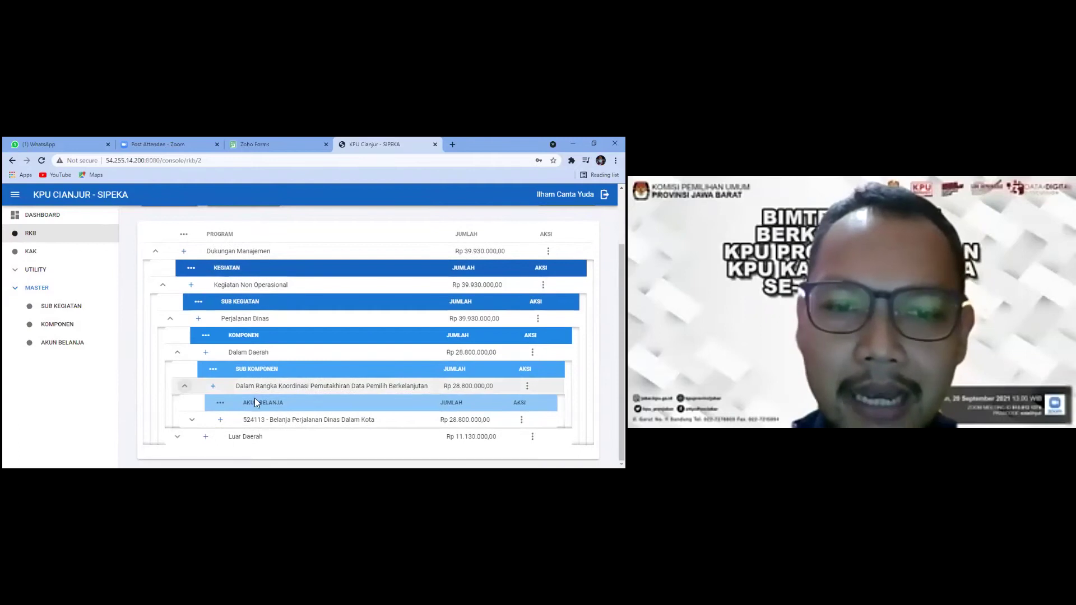
{"action": "left_click", "coordinate": [191, 421]}
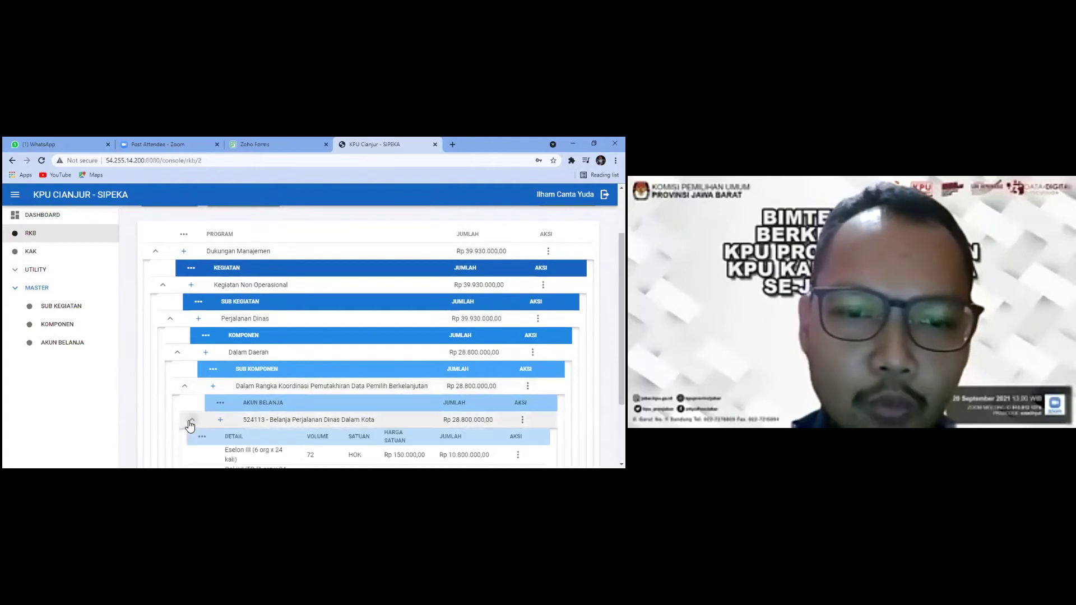
{"action": "scroll", "coordinate": [190, 426], "scroll_direction": "down", "scroll_amount": 3}
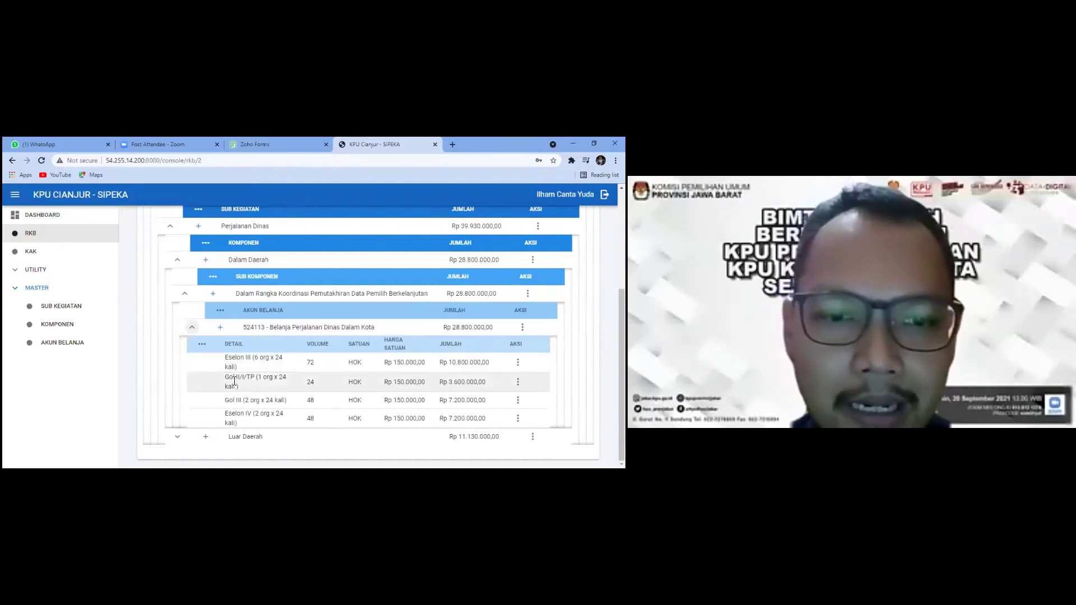
{"action": "left_click_drag", "start_coordinate": [247, 379], "coordinate": [241, 415]}
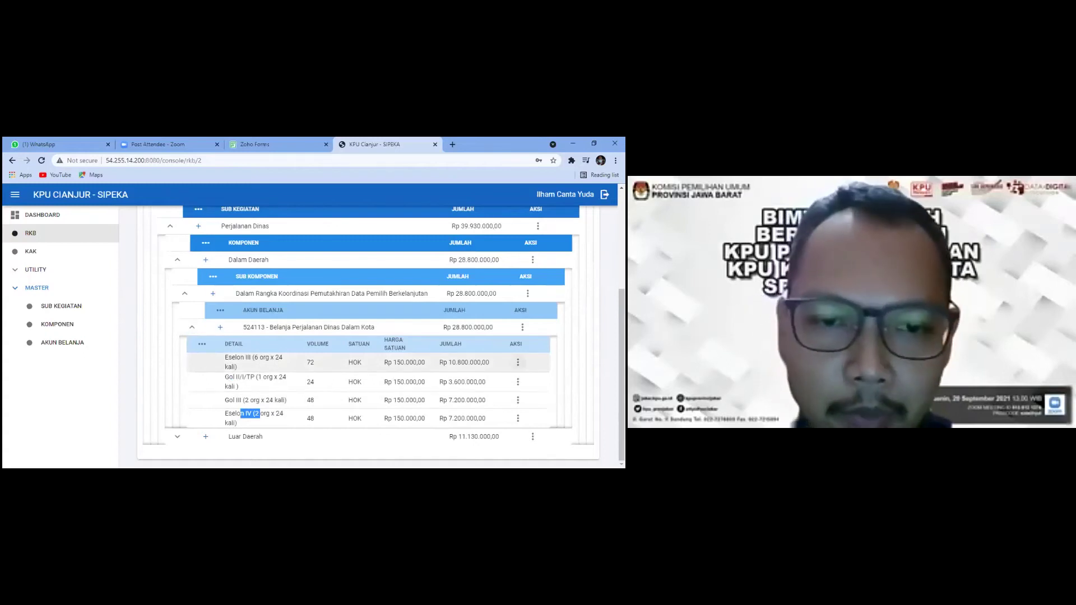
- Edit the Eselon III detail under account 524113 and change its name to "Eselon III (3 org x 12 kali)"
{"action": "left_click", "coordinate": [518, 362]}
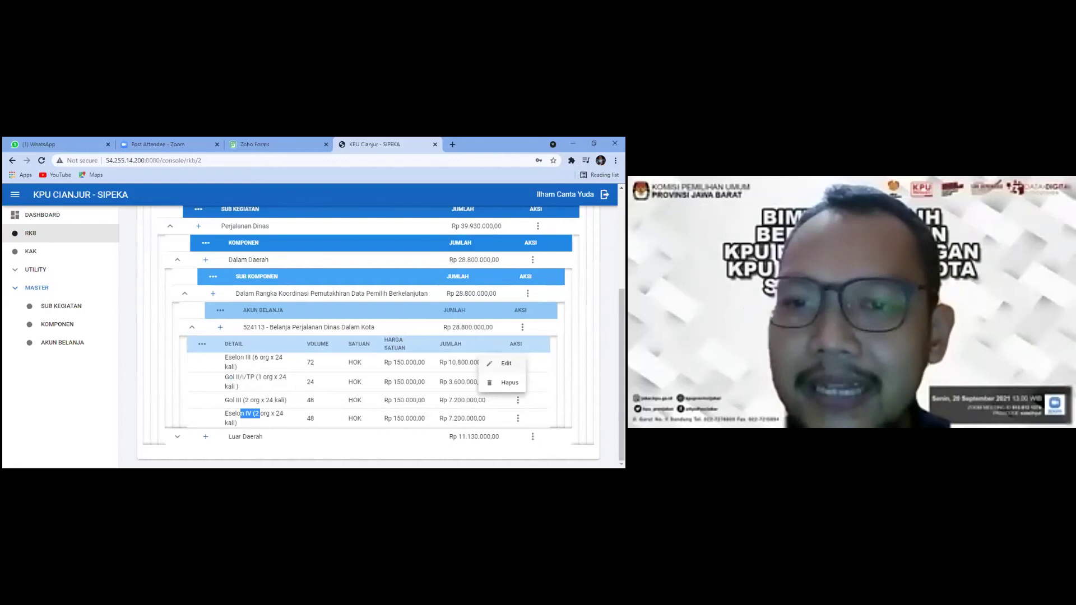
{"action": "scroll", "coordinate": [370, 271], "scroll_direction": "up", "scroll_amount": 3}
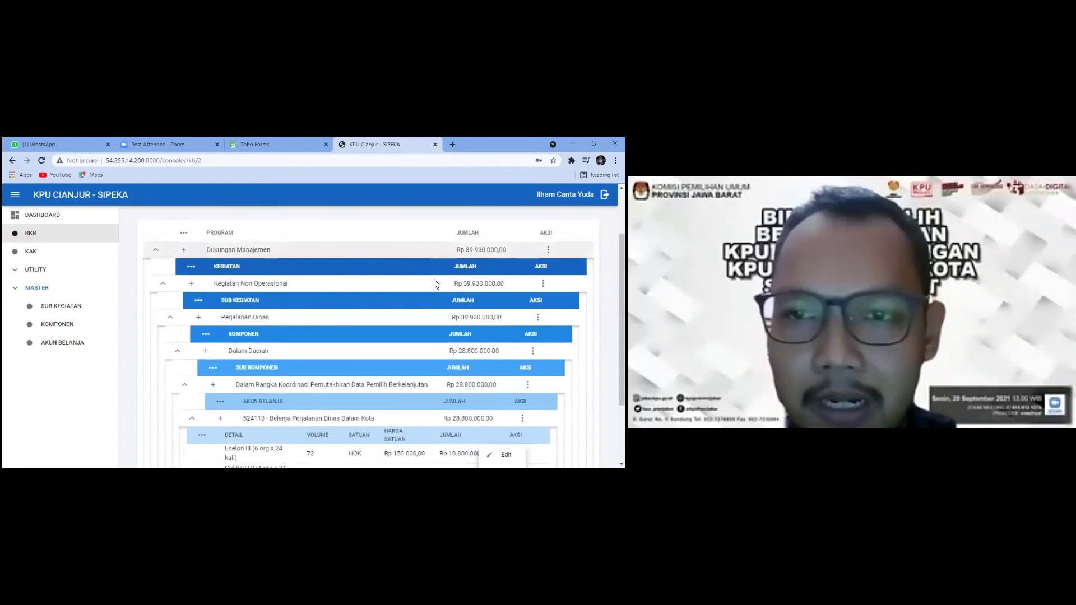
{"action": "scroll", "coordinate": [355, 297], "scroll_direction": "up", "scroll_amount": 1}
{"action": "scroll", "coordinate": [469, 303], "scroll_direction": "down", "scroll_amount": 1}
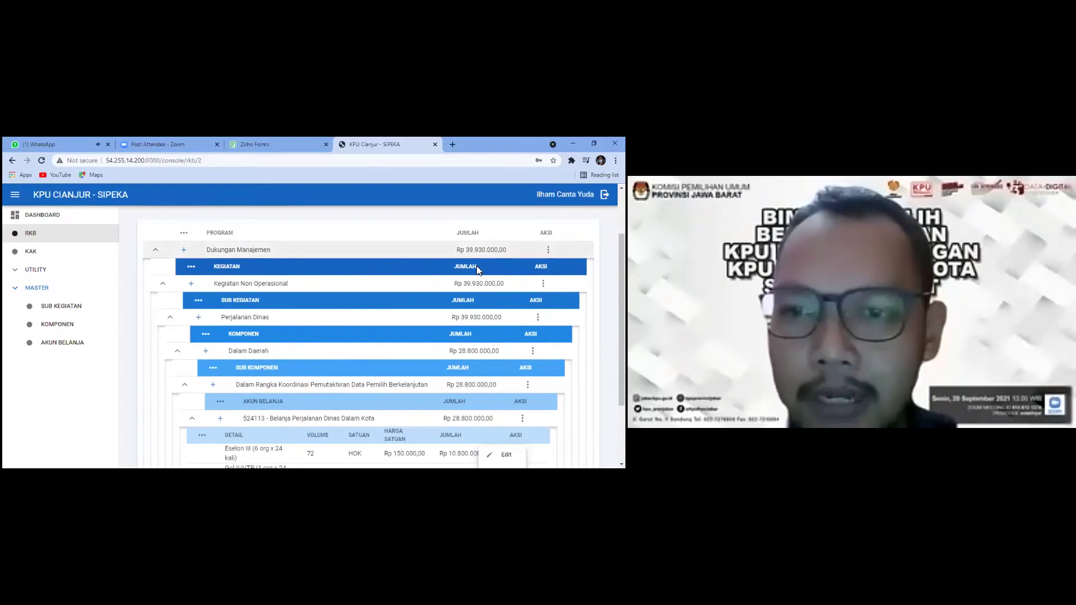
{"action": "scroll", "coordinate": [474, 401], "scroll_direction": "down", "scroll_amount": 3}
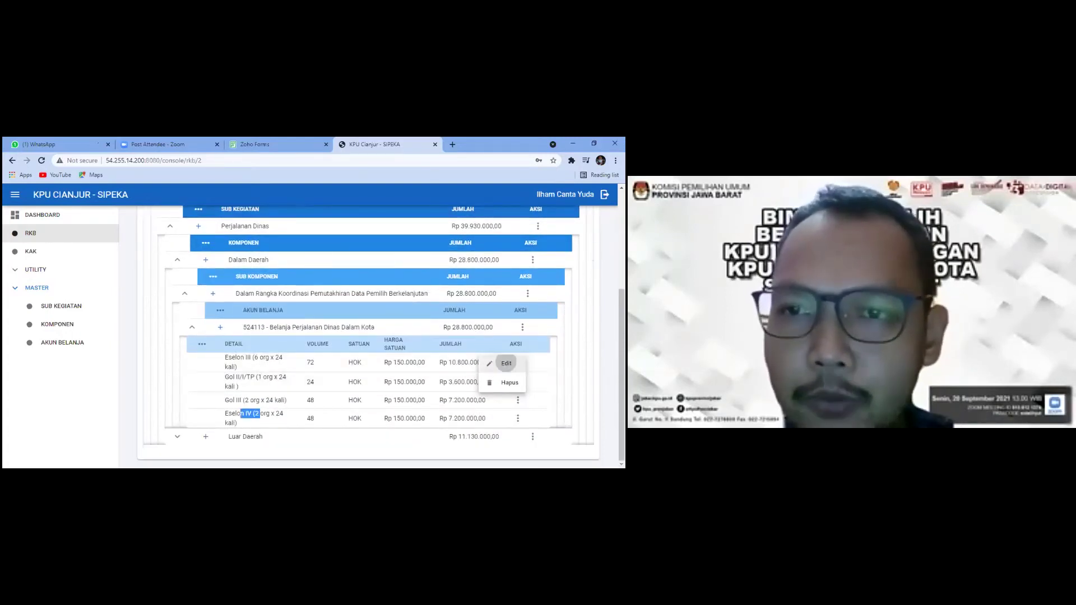
{"action": "left_click", "coordinate": [504, 363]}
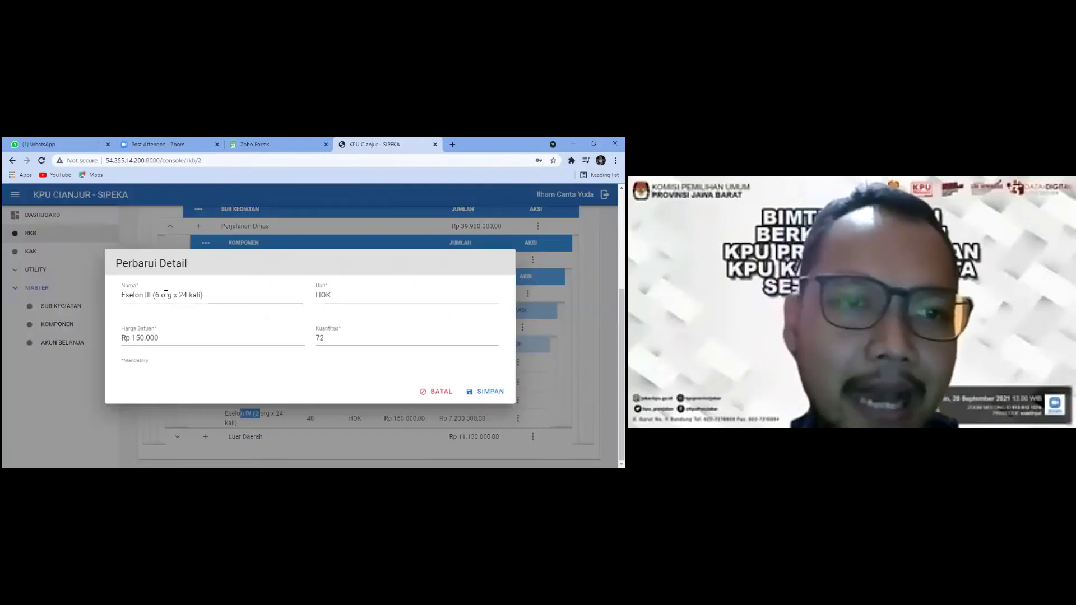
{"action": "left_click", "coordinate": [161, 295]}
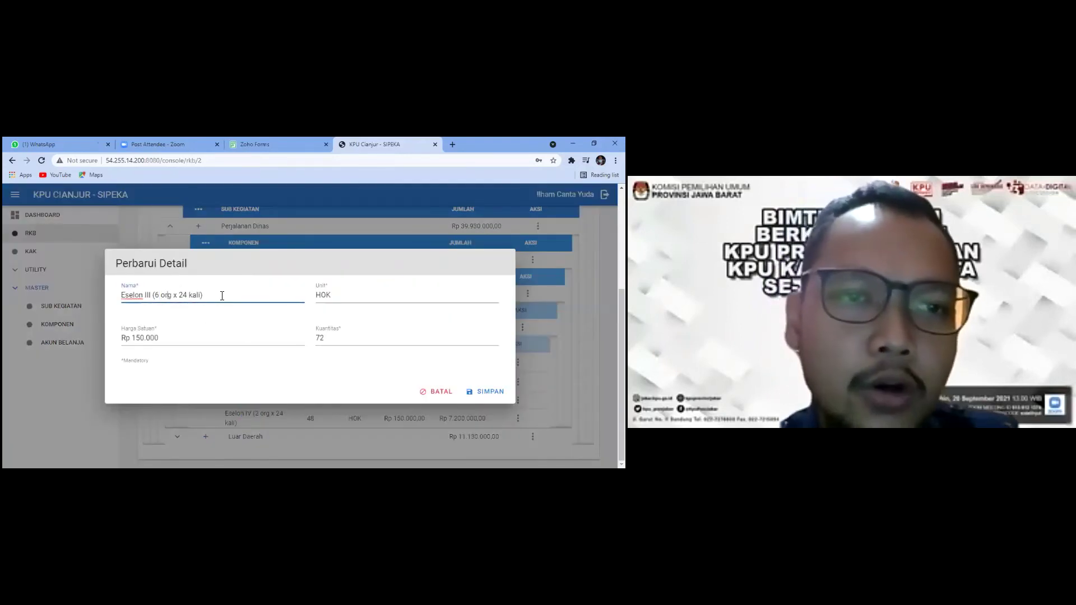
{"action": "type", "text": "1"}
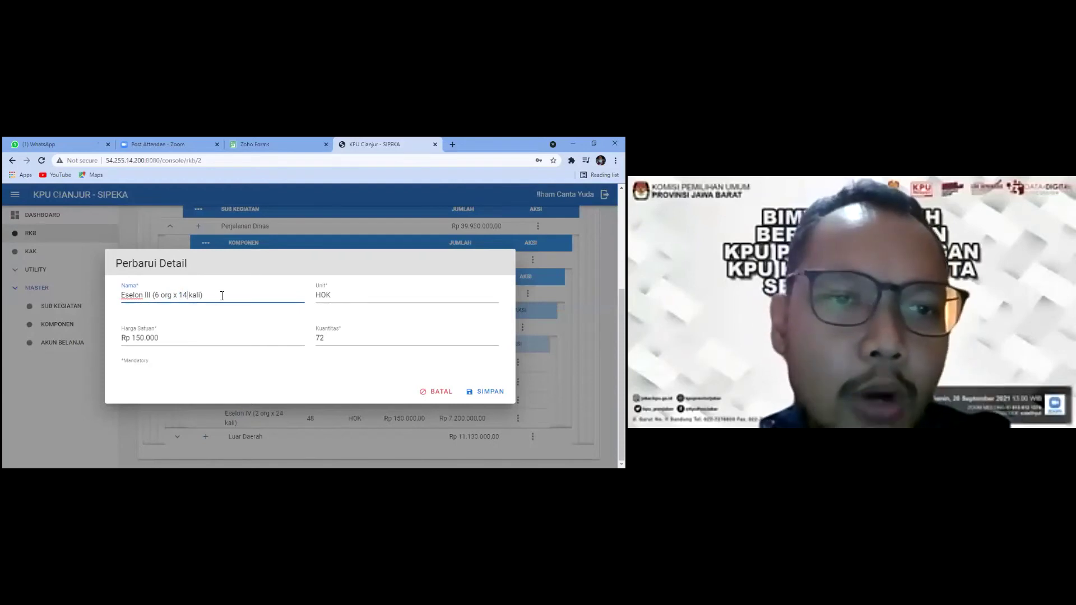
{"action": "type", "text": "12"}
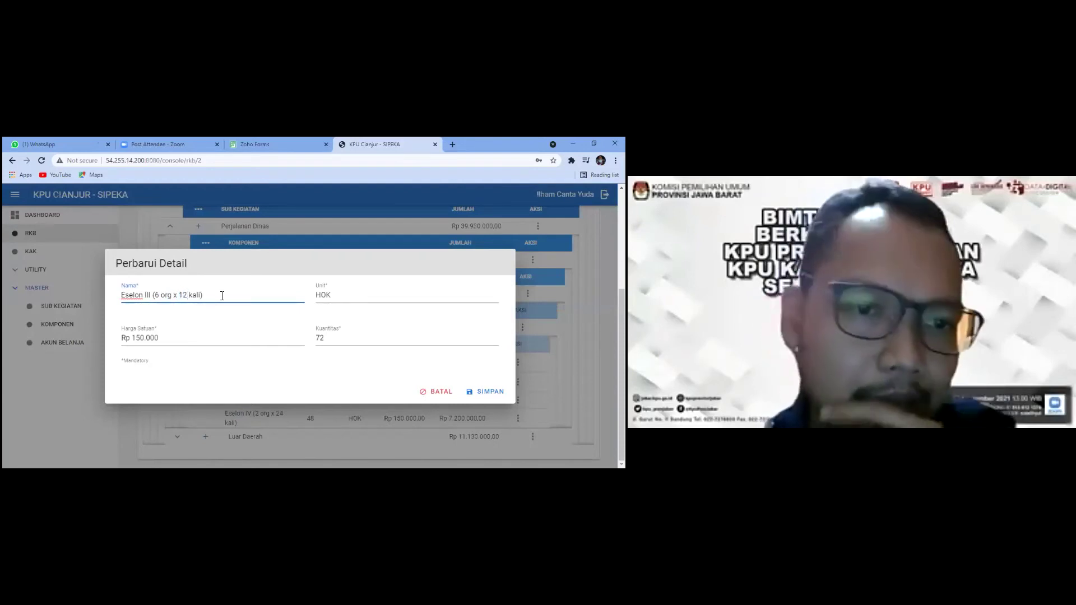
{"action": "left_click", "coordinate": [328, 338]}
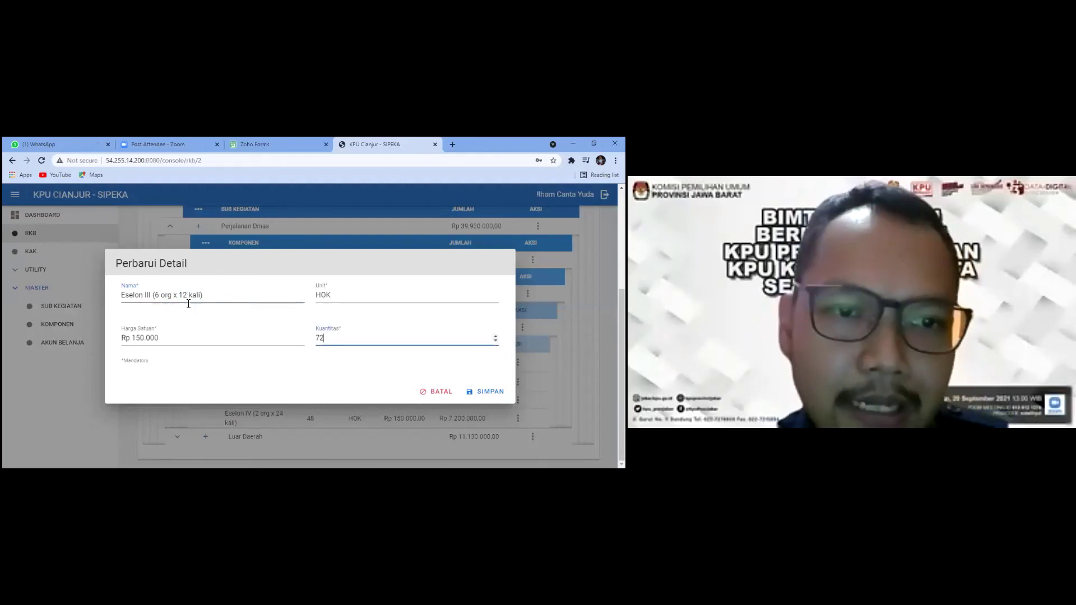
{"action": "left_click", "coordinate": [227, 301]}
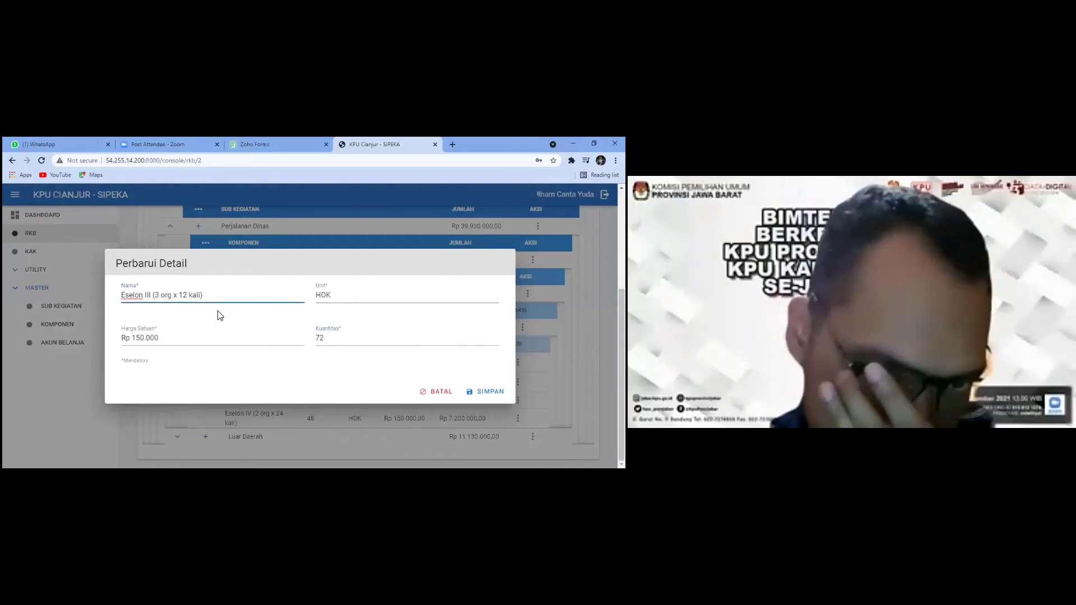
- Set the Eselon III detail's quantity to 36, save it, and check the amounts up to the program level
{"action": "left_click", "coordinate": [334, 339]}
{"action": "left_click", "coordinate": [332, 294]}
{"action": "left_click", "coordinate": [332, 339]}
{"action": "left_click_drag", "start_coordinate": [330, 339], "coordinate": [315, 340]}
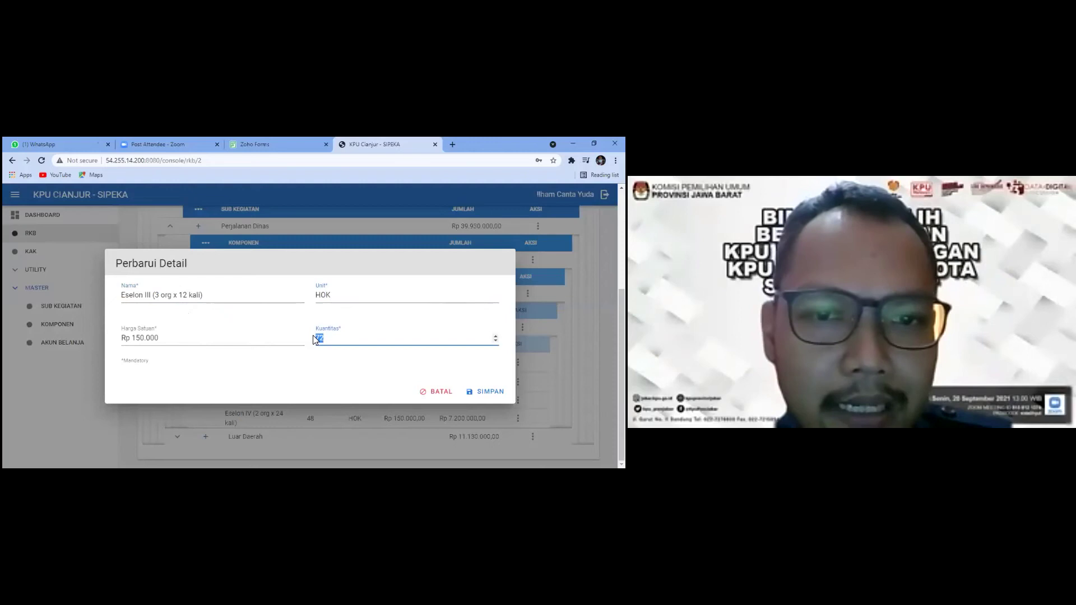
{"action": "type", "text": "3"}
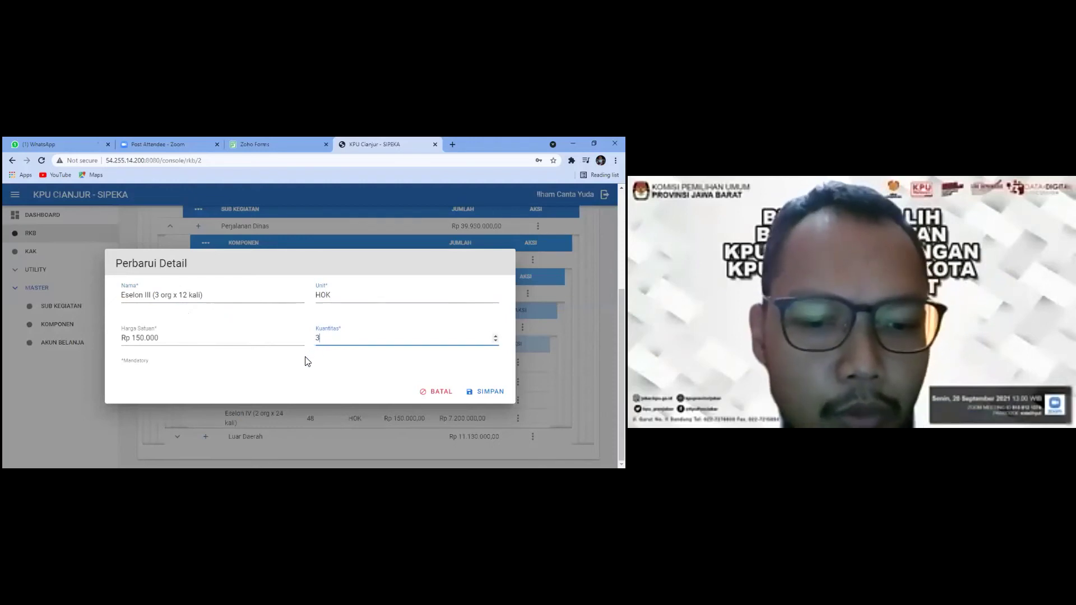
{"action": "type", "text": "6"}
{"action": "left_click", "coordinate": [488, 395]}
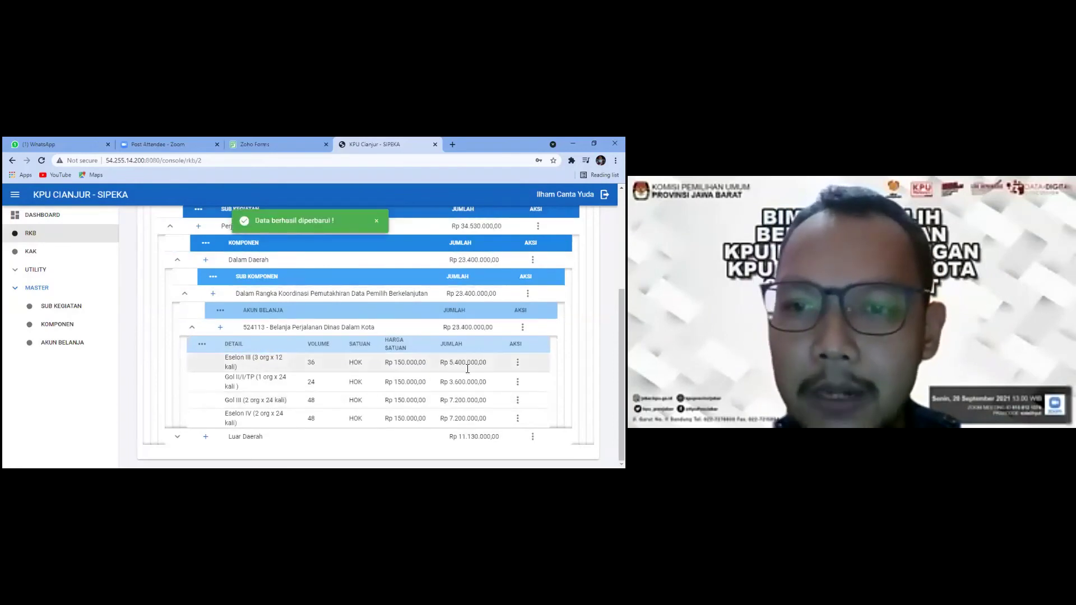
{"action": "left_click_drag", "start_coordinate": [485, 374], "coordinate": [482, 366]}
{"action": "scroll", "coordinate": [481, 300], "scroll_direction": "up", "scroll_amount": 3}
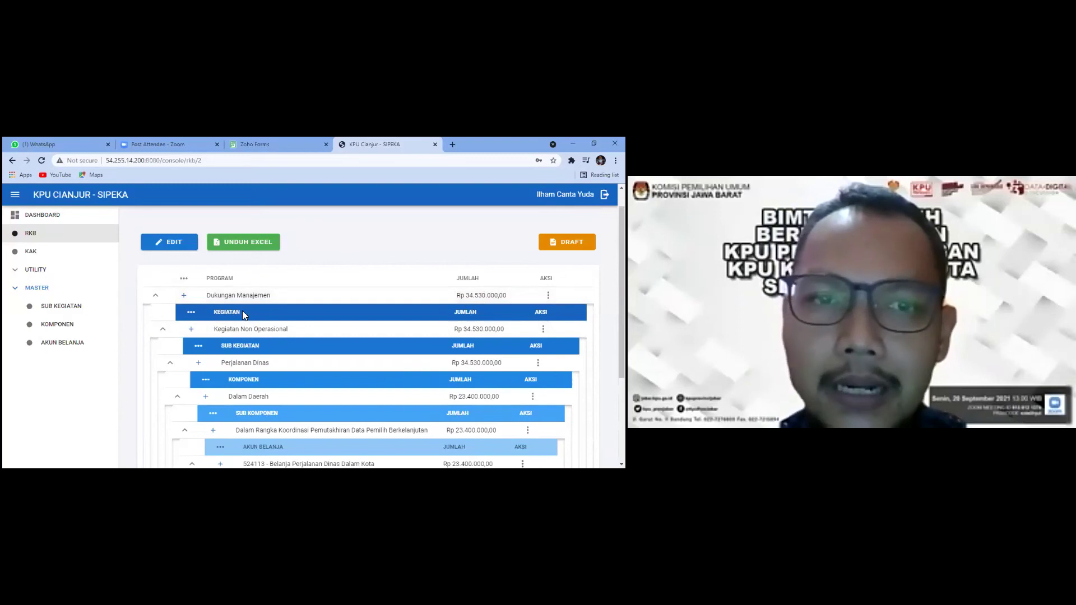
- Expand Luar Daerah through Ke Jakarta/Wilayah Diluar Jawa Barat (KPU RI) and its sub-component to the details of account 524111
{"action": "scroll", "coordinate": [258, 317], "scroll_direction": "down", "scroll_amount": 1}
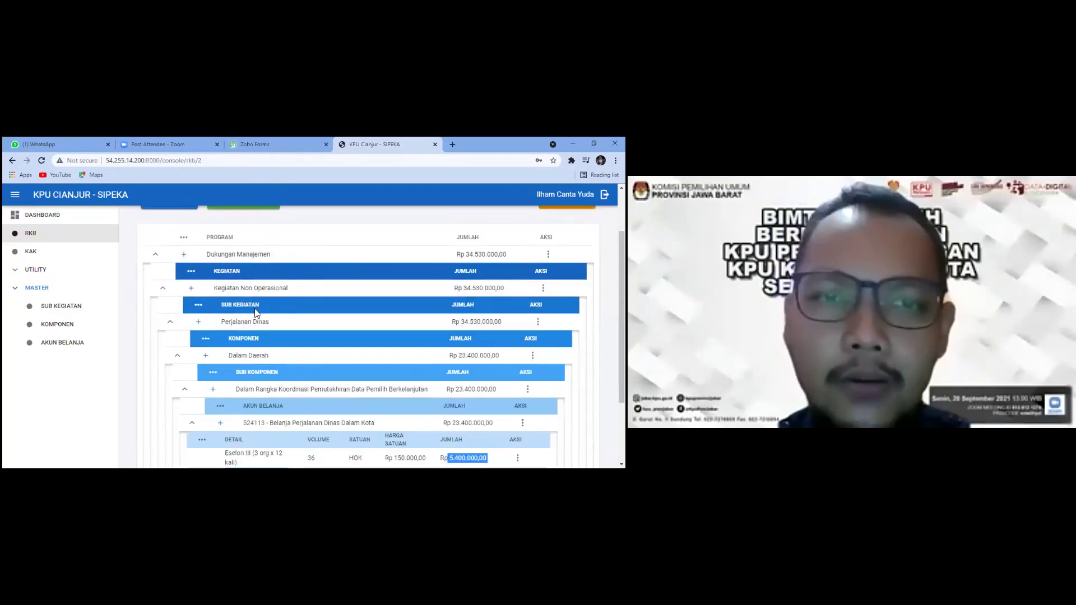
{"action": "scroll", "coordinate": [237, 284], "scroll_direction": "down", "scroll_amount": 2}
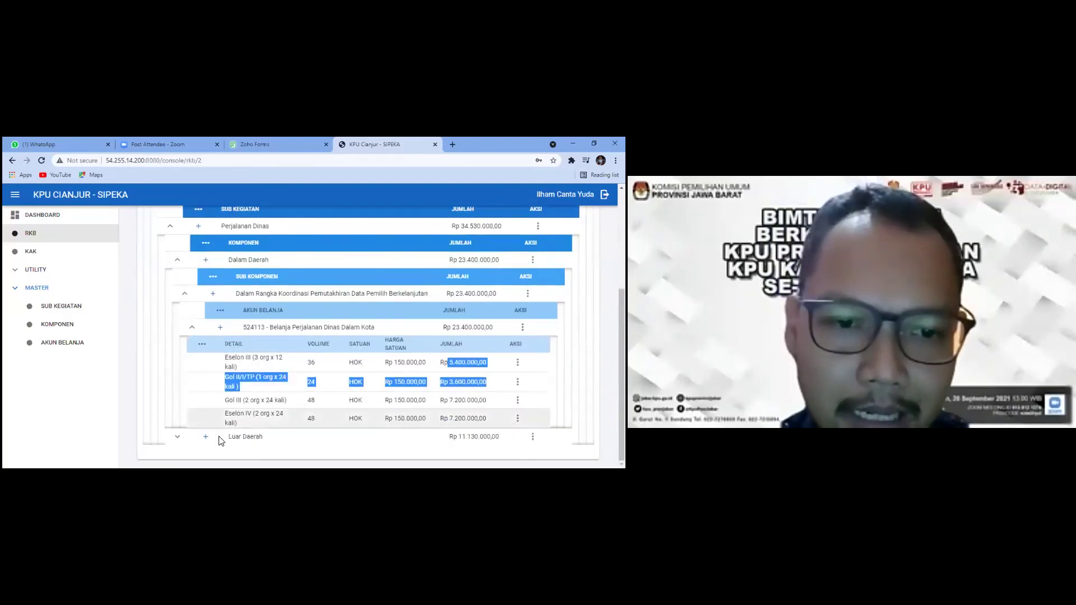
{"action": "left_click", "coordinate": [177, 438]}
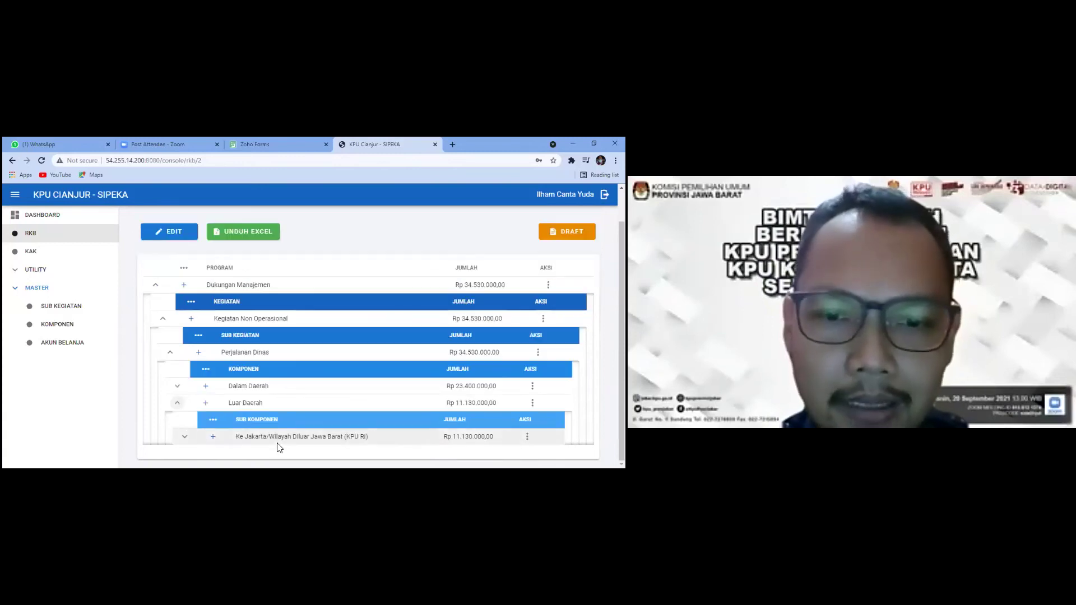
{"action": "left_click", "coordinate": [185, 438]}
{"action": "scroll", "coordinate": [465, 420], "scroll_direction": "down", "scroll_amount": 1}
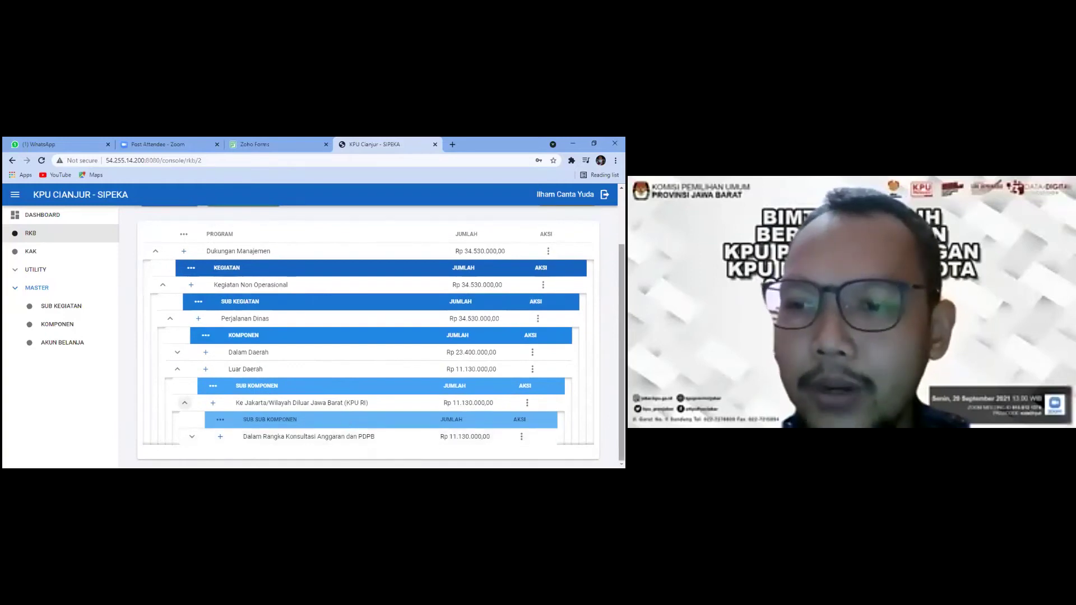
{"action": "left_click", "coordinate": [191, 437]}
{"action": "scroll", "coordinate": [279, 418], "scroll_direction": "down", "scroll_amount": 1}
{"action": "left_click", "coordinate": [199, 437]}
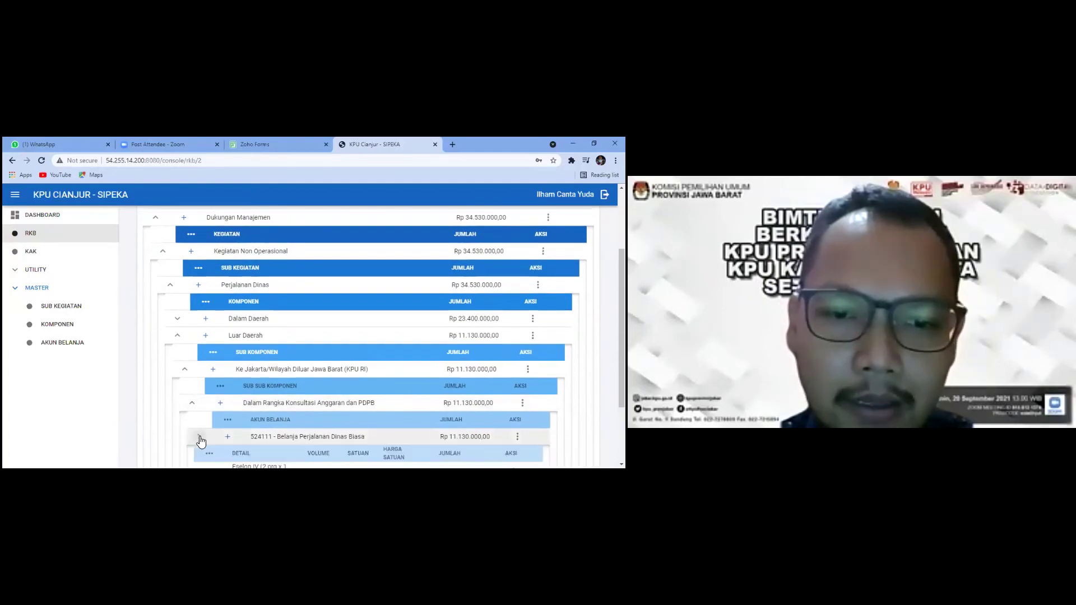
{"action": "scroll", "coordinate": [331, 382], "scroll_direction": "down", "scroll_amount": 3}
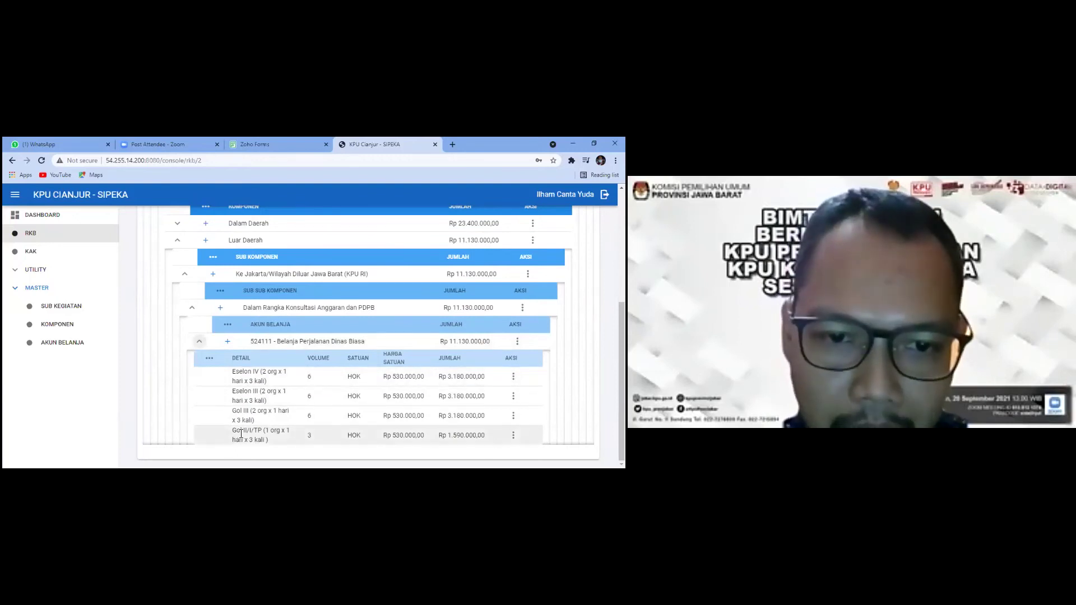
- Edit the Gol II/I/TP detail under account 524111 and change its name to "Gol II/I/TP (2 org x 1 hari x 3 kali )"
{"action": "left_click_drag", "start_coordinate": [285, 433], "coordinate": [319, 441]}
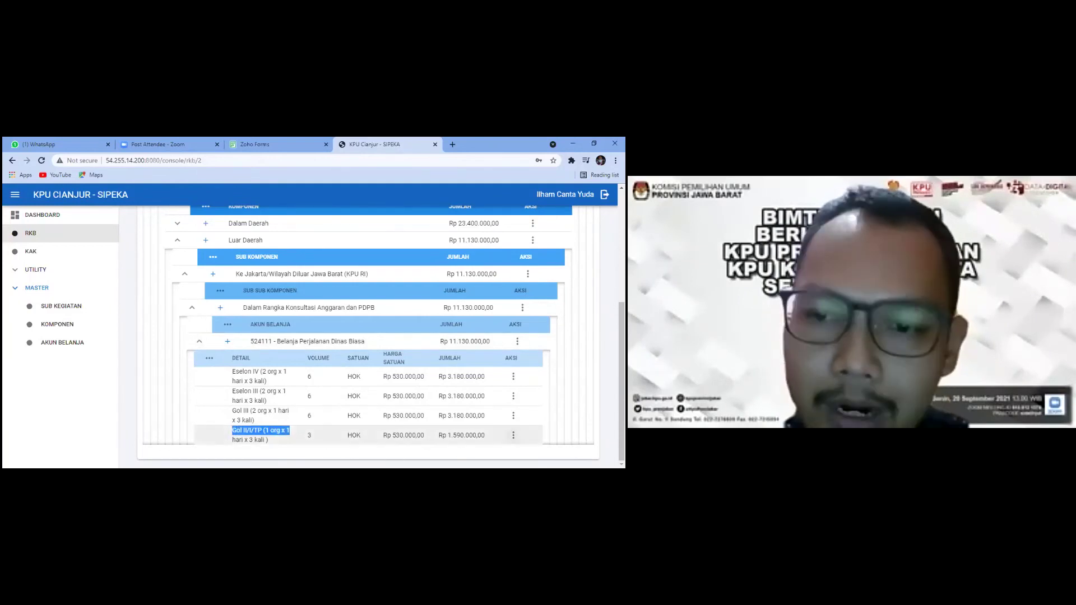
{"action": "left_click", "coordinate": [513, 436]}
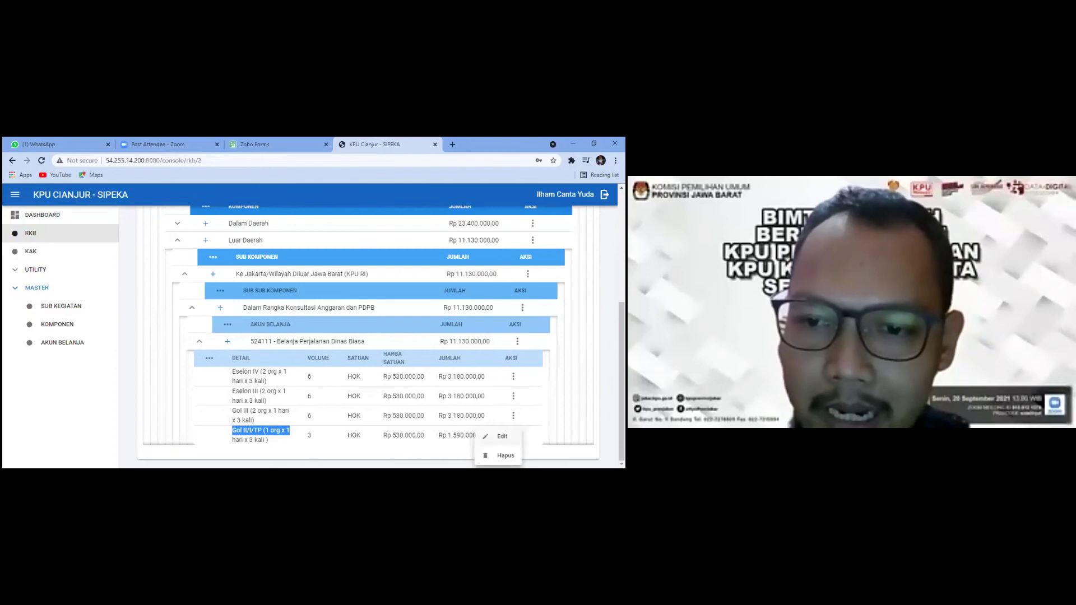
{"action": "left_click", "coordinate": [499, 436]}
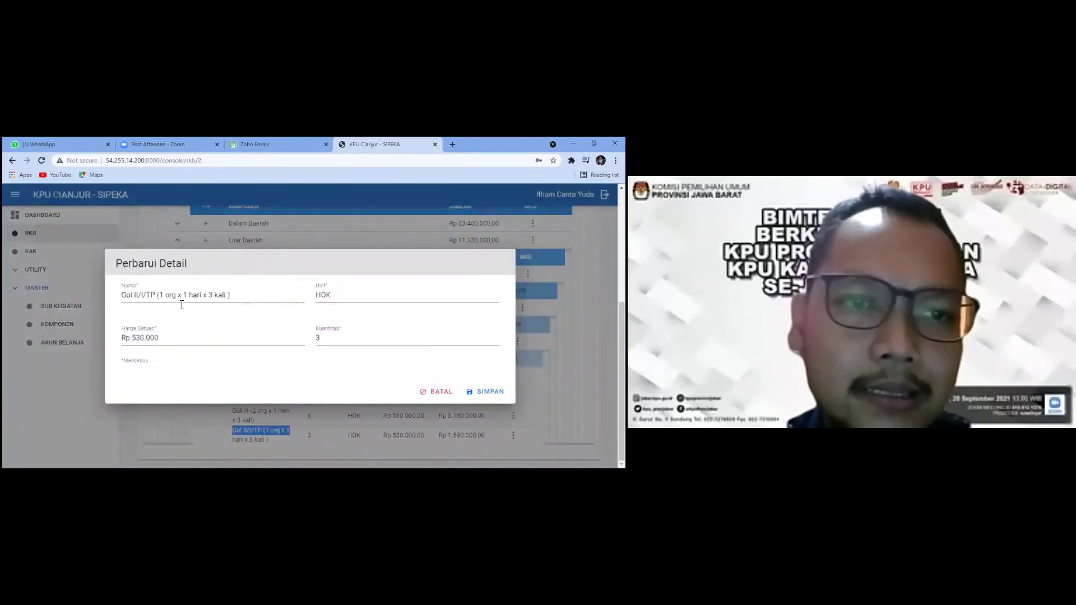
{"action": "left_click", "coordinate": [162, 295]}
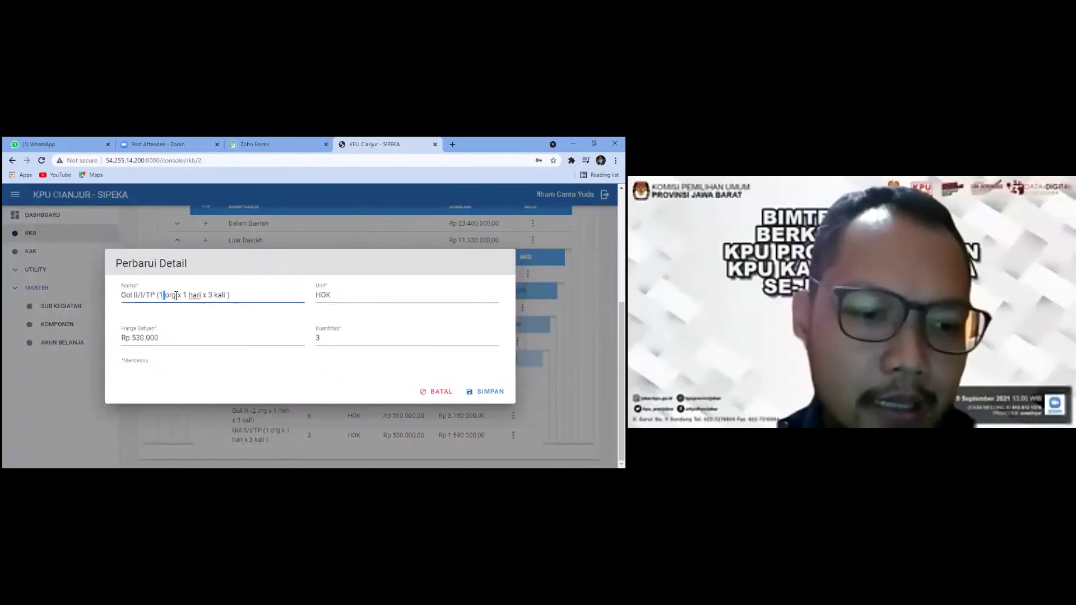
{"action": "key", "text": "BackSpace"}
{"action": "type", "text": "2"}
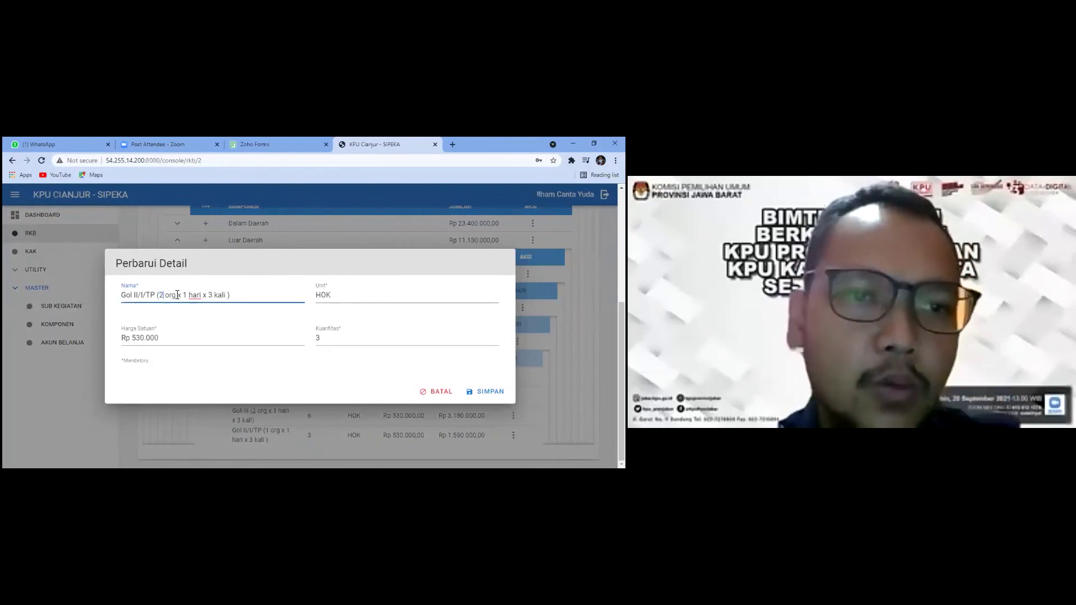
- Set the Gol II/I/TP detail's quantity to 6, save it, and check the Dukungan Manajemen program amount
{"action": "left_click_drag", "start_coordinate": [337, 339], "coordinate": [315, 338]}
{"action": "type", "text": "6"}
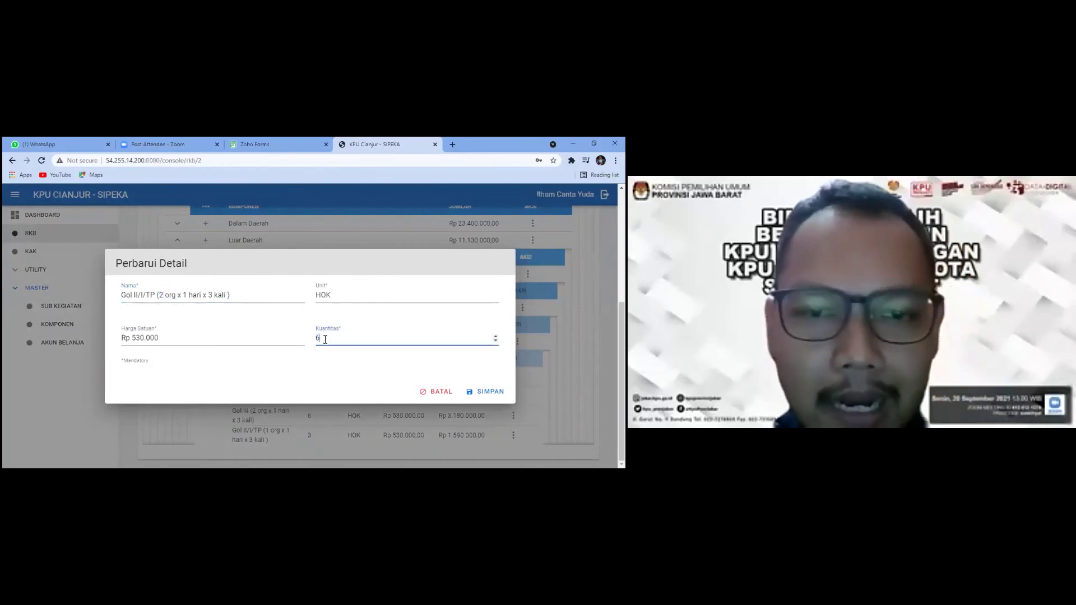
{"action": "left_click", "coordinate": [484, 391]}
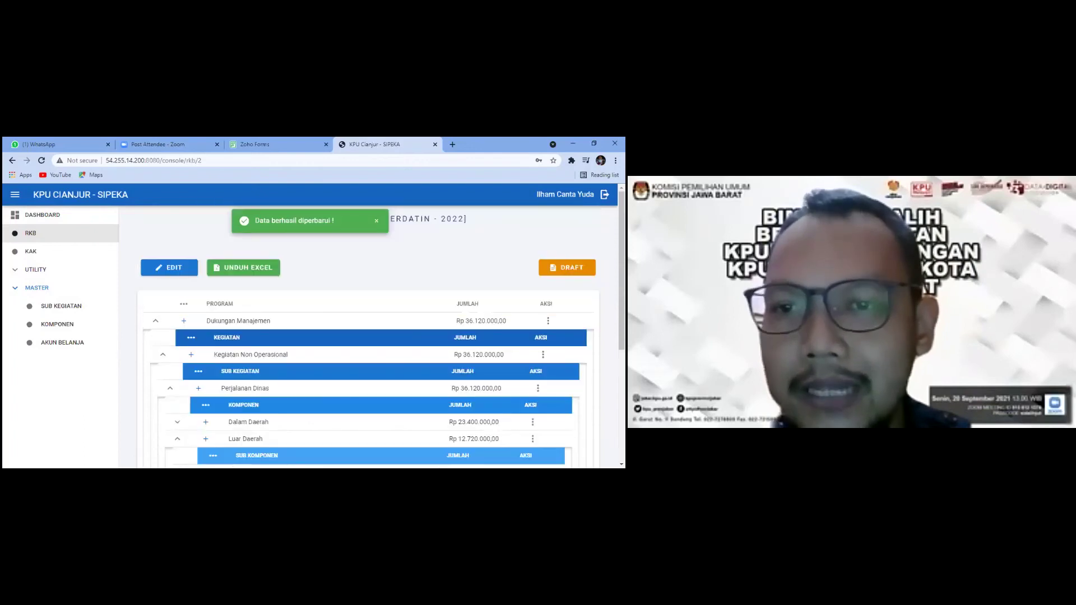
{"action": "left_click_drag", "start_coordinate": [455, 321], "coordinate": [507, 320]}
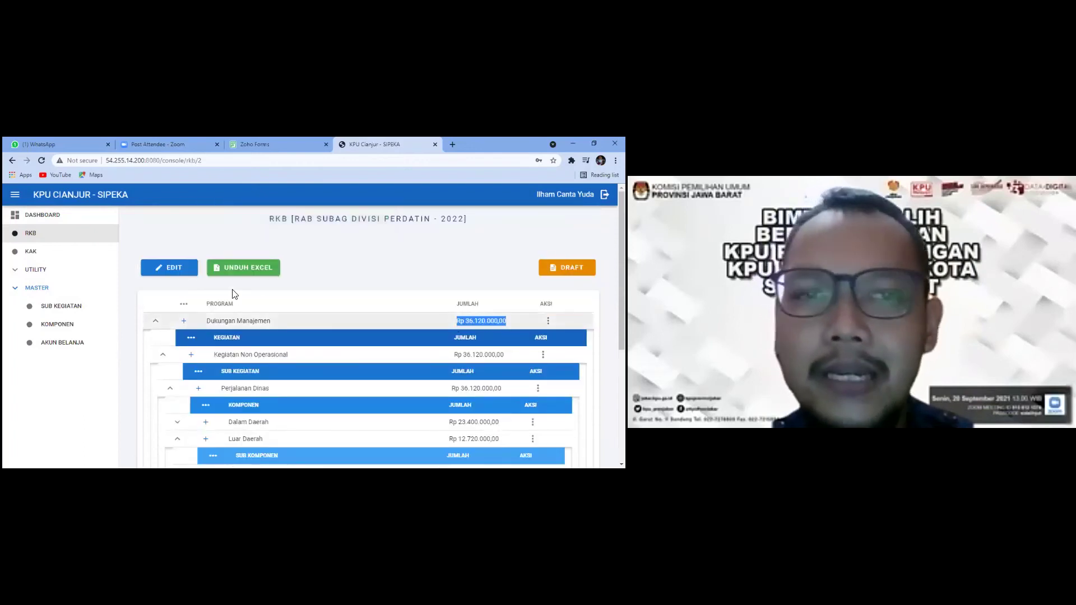
{"action": "scroll", "coordinate": [235, 295], "scroll_direction": "down", "scroll_amount": 1}
{"action": "scroll", "coordinate": [236, 294], "scroll_direction": "up", "scroll_amount": 1}
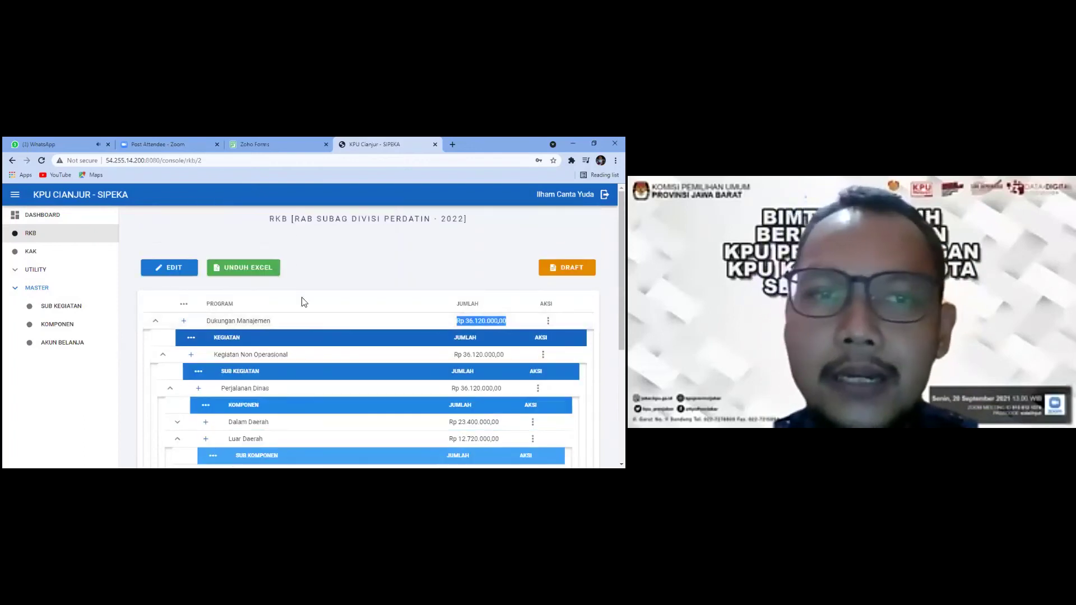
- Collapse the Dukungan Manajemen breakdown and review the RKB's title
{"action": "left_click", "coordinate": [156, 324]}
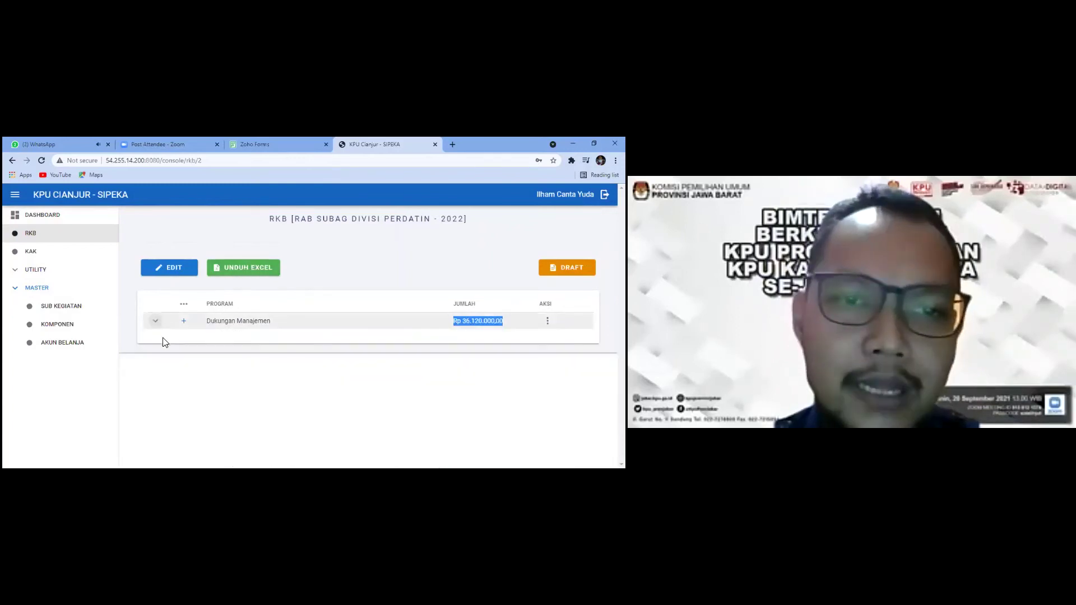
{"action": "left_click", "coordinate": [306, 375]}
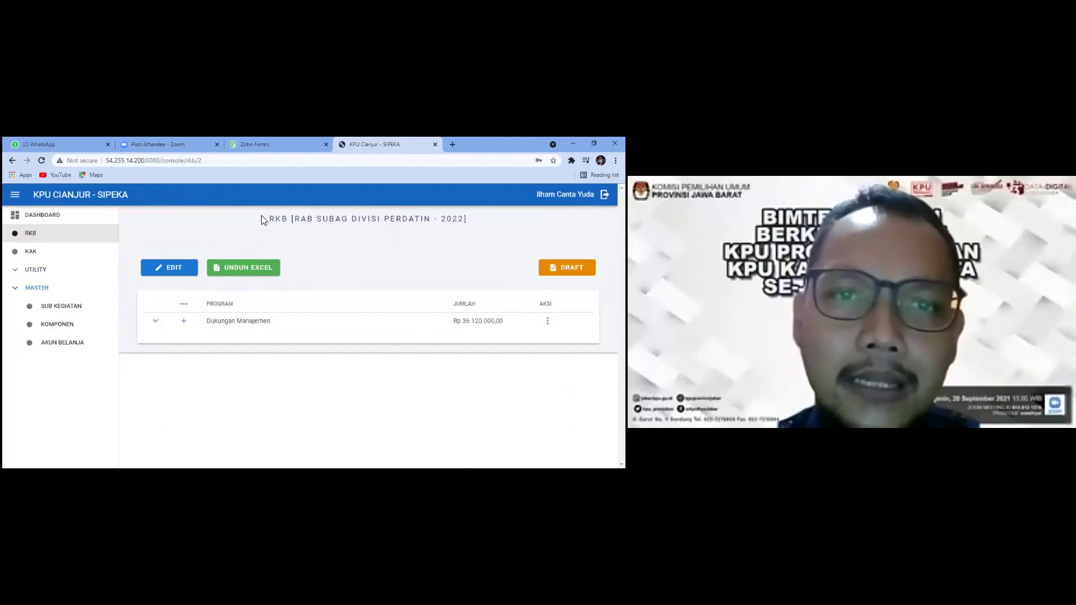
{"action": "left_click_drag", "start_coordinate": [271, 220], "coordinate": [450, 235]}
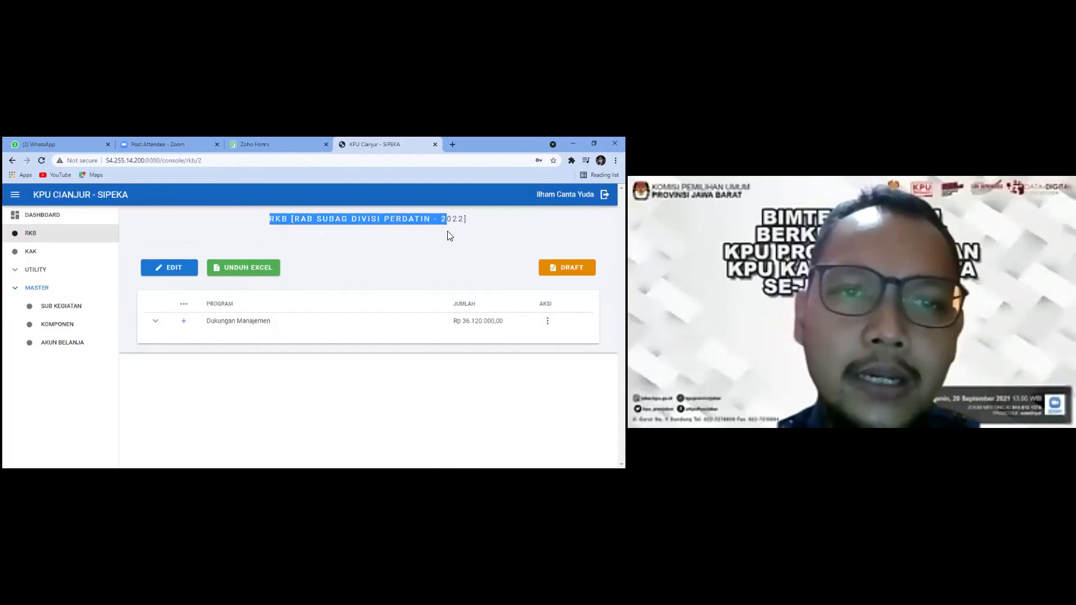
{"action": "left_click", "coordinate": [394, 237]}
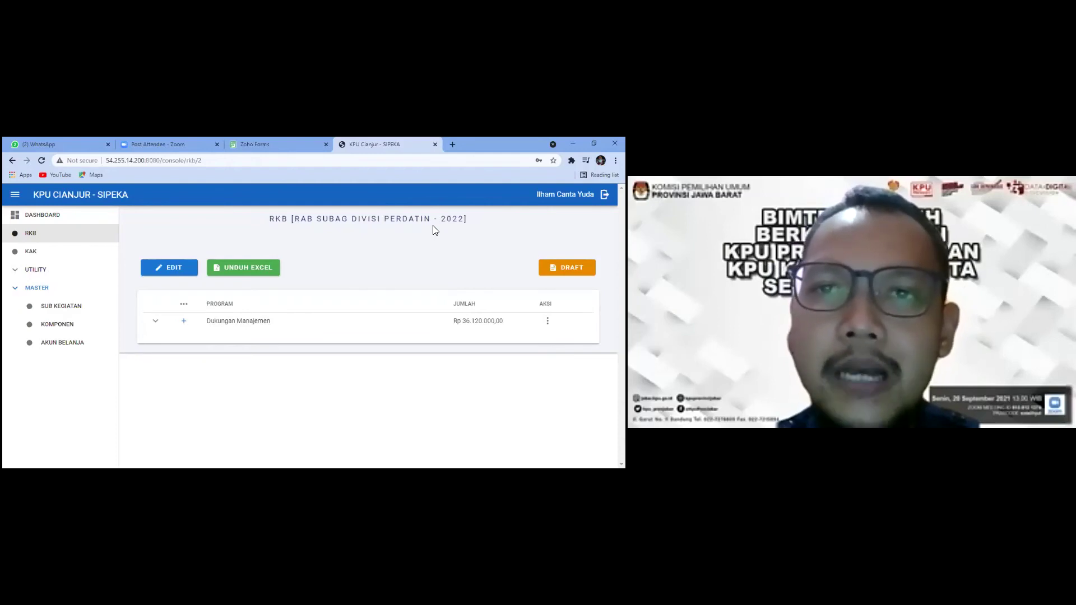
- Download the RAB SUBAG DIVISI PERDATIN 2022 RKB as an Excel file and open it in WPS Office
{"action": "left_click", "coordinate": [255, 269]}
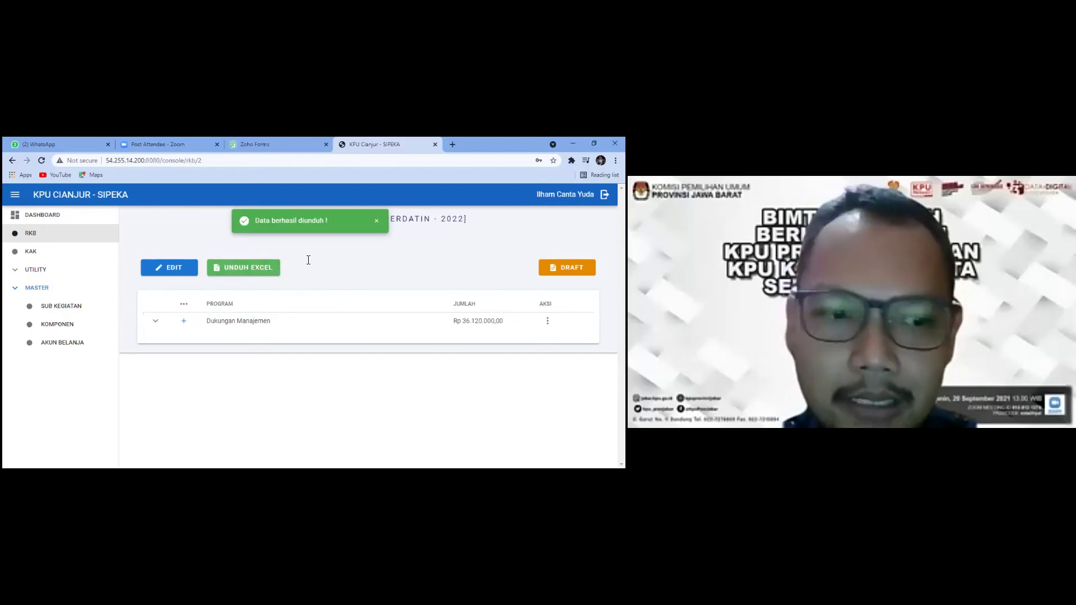
{"action": "left_click", "coordinate": [100, 455]}
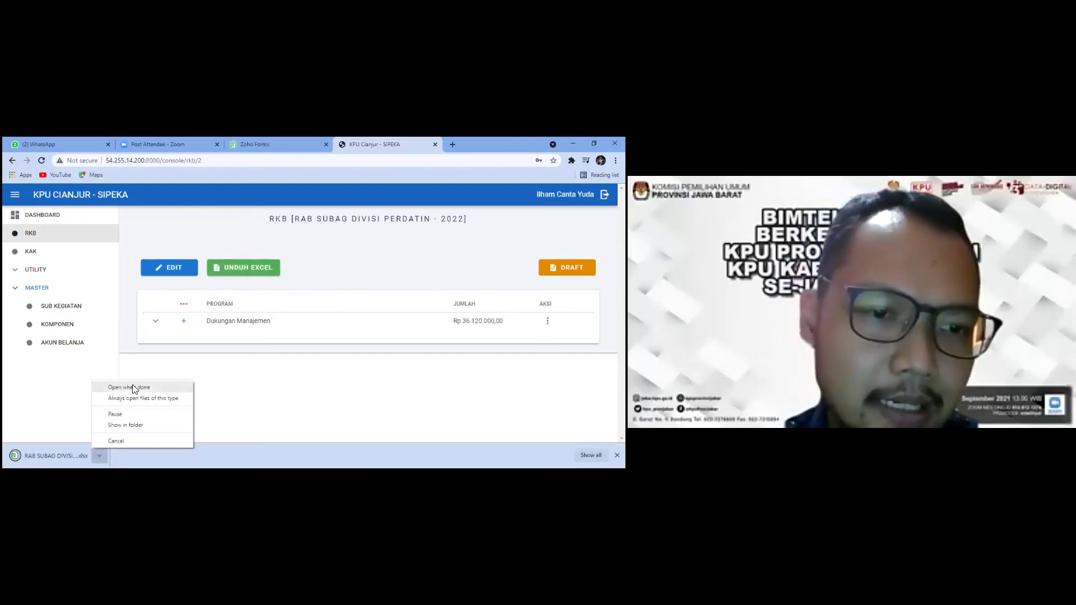
{"action": "left_click", "coordinate": [157, 387]}
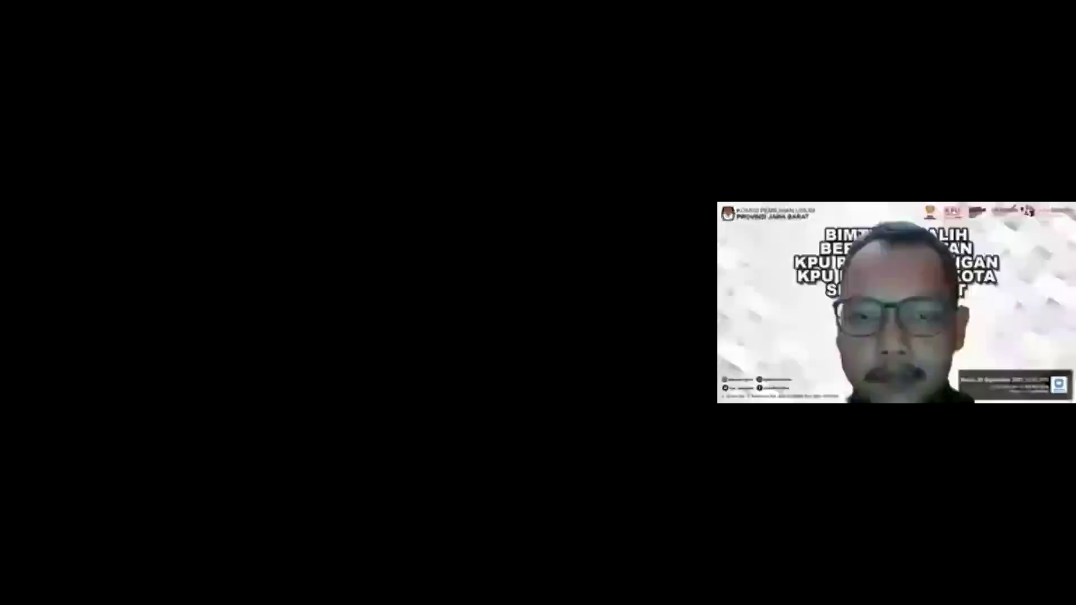
- Look through the exported worksheet's rows and narrow the Uraian column to fit its text
{"action": "scroll", "coordinate": [279, 258], "scroll_direction": "down", "scroll_amount": 4}
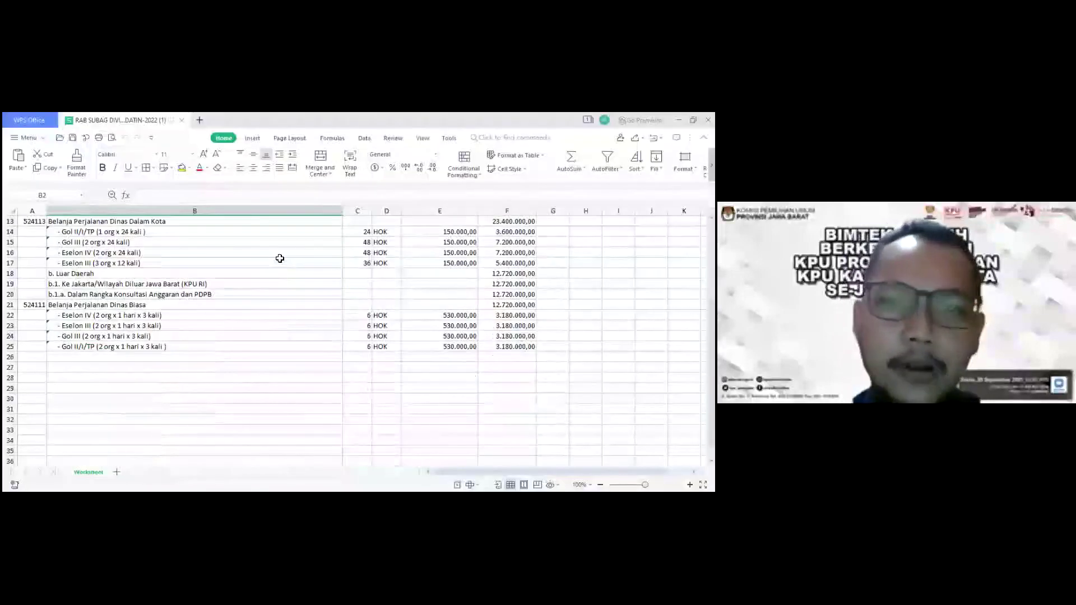
{"action": "scroll", "coordinate": [279, 257], "scroll_direction": "up", "scroll_amount": 4}
{"action": "left_click_drag", "start_coordinate": [344, 209], "coordinate": [295, 218]}
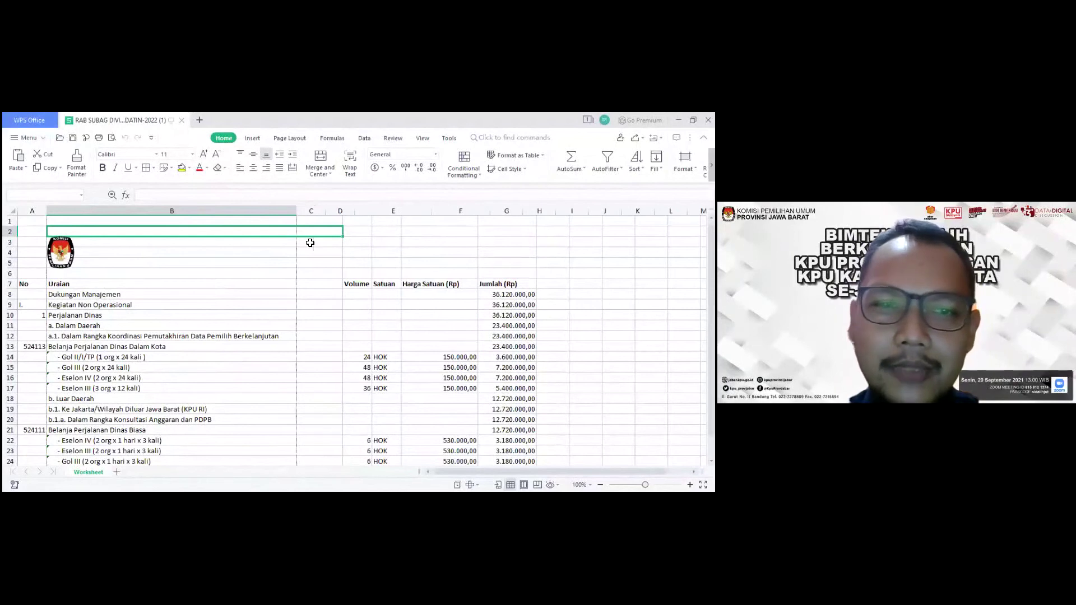
- Examine the exported budget hierarchy from Dukungan Manajemen down to the Dalam Daerah and Luar Daerah rows, and the Jumlah (Rp) column
{"action": "left_click", "coordinate": [53, 305]}
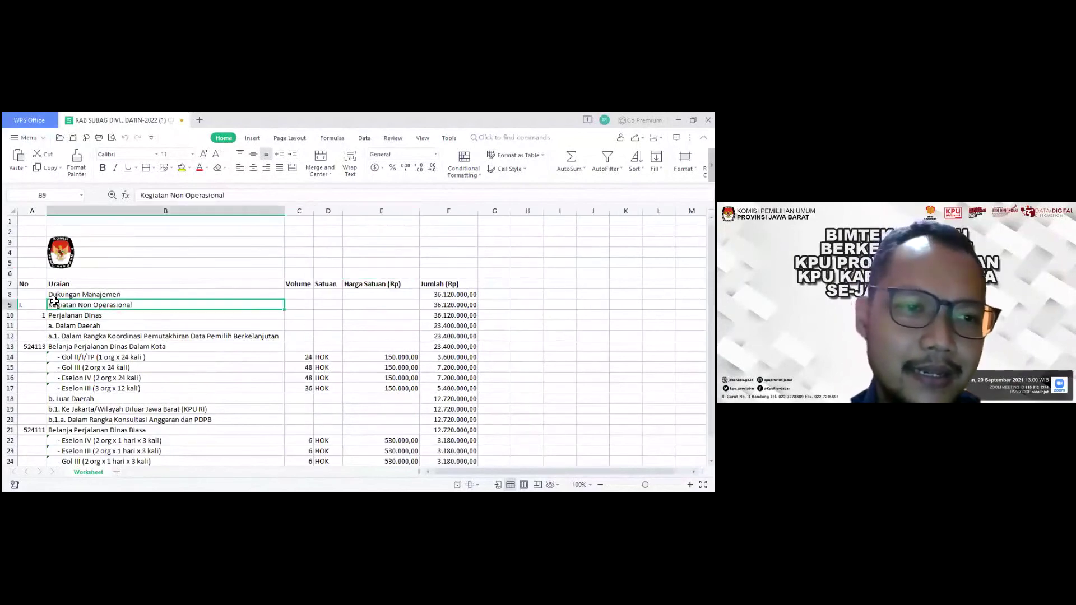
{"action": "left_click", "coordinate": [16, 293]}
{"action": "left_click_drag", "start_coordinate": [16, 292], "coordinate": [16, 315]}
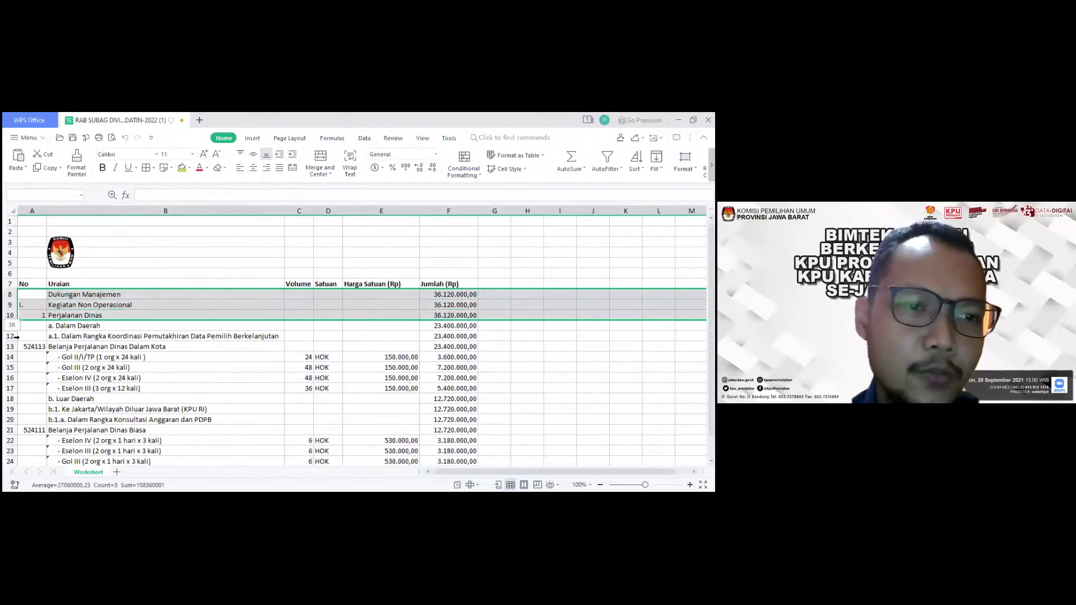
{"action": "left_click_drag", "start_coordinate": [16, 338], "coordinate": [16, 360]}
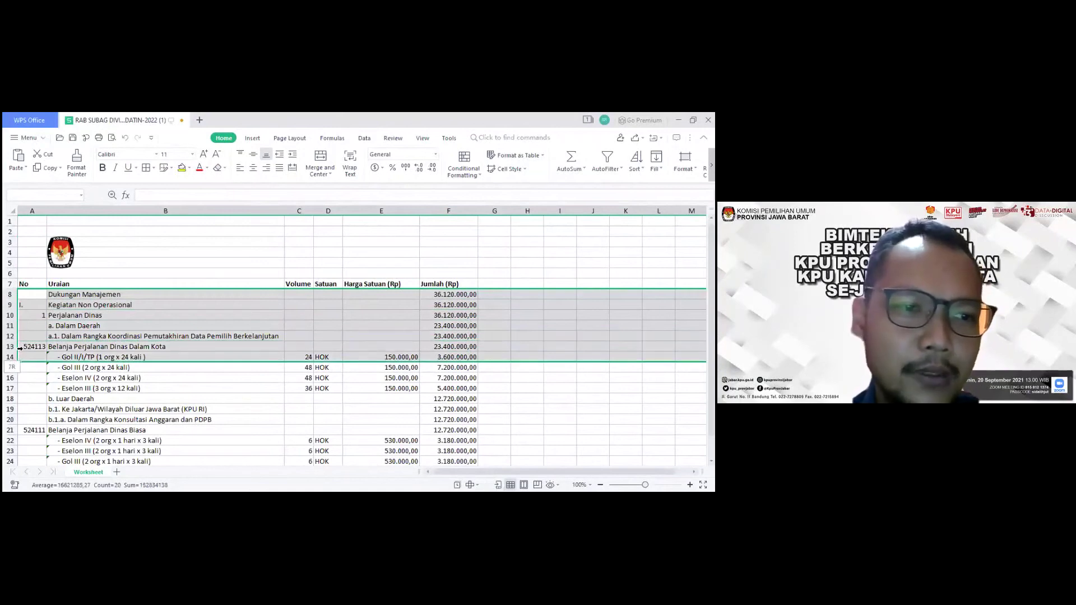
{"action": "left_click", "coordinate": [17, 336]}
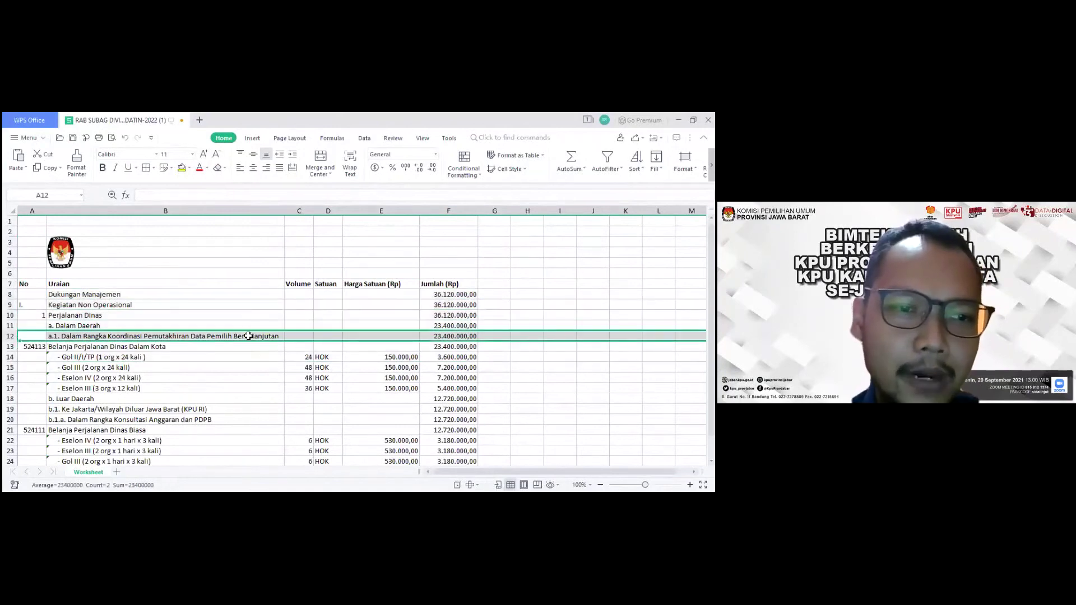
{"action": "left_click", "coordinate": [16, 396]}
{"action": "scroll", "coordinate": [355, 325], "scroll_direction": "down", "scroll_amount": 3}
{"action": "scroll", "coordinate": [359, 324], "scroll_direction": "up", "scroll_amount": 3}
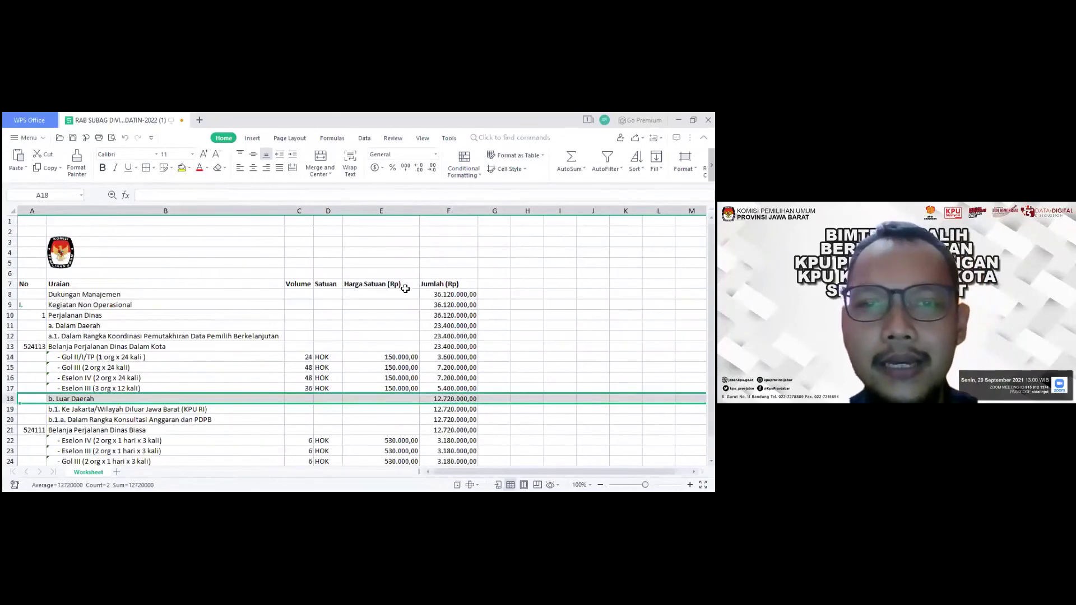
{"action": "left_click", "coordinate": [405, 289]}
{"action": "left_click", "coordinate": [449, 211]}
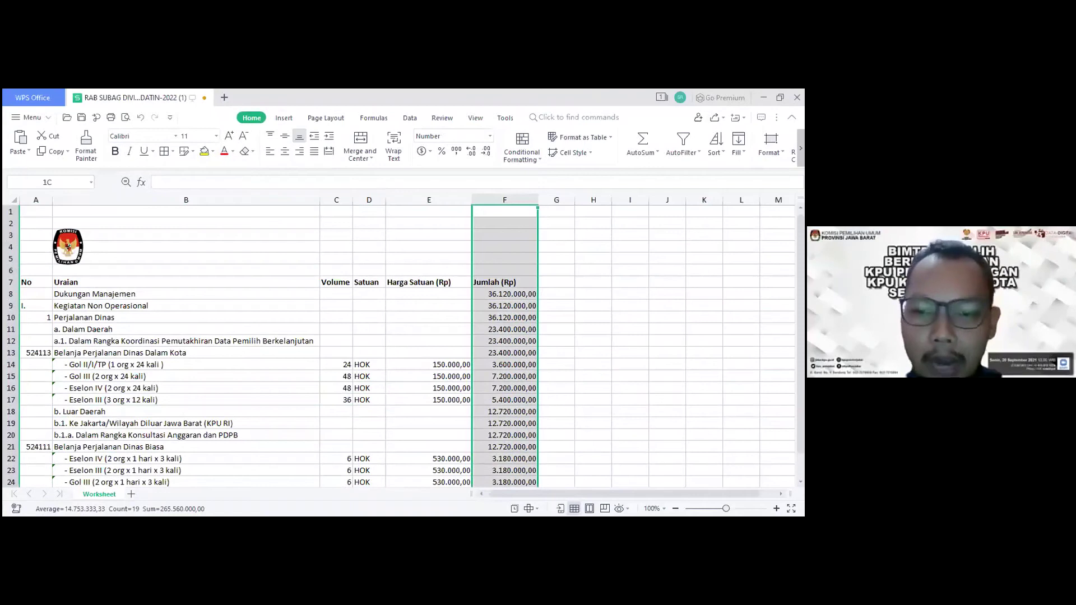
- Switch back to SIPEKA in the browser and start a new RKB named DP3 for the year 2021
{"action": "key", "text": "alt+Tab"}
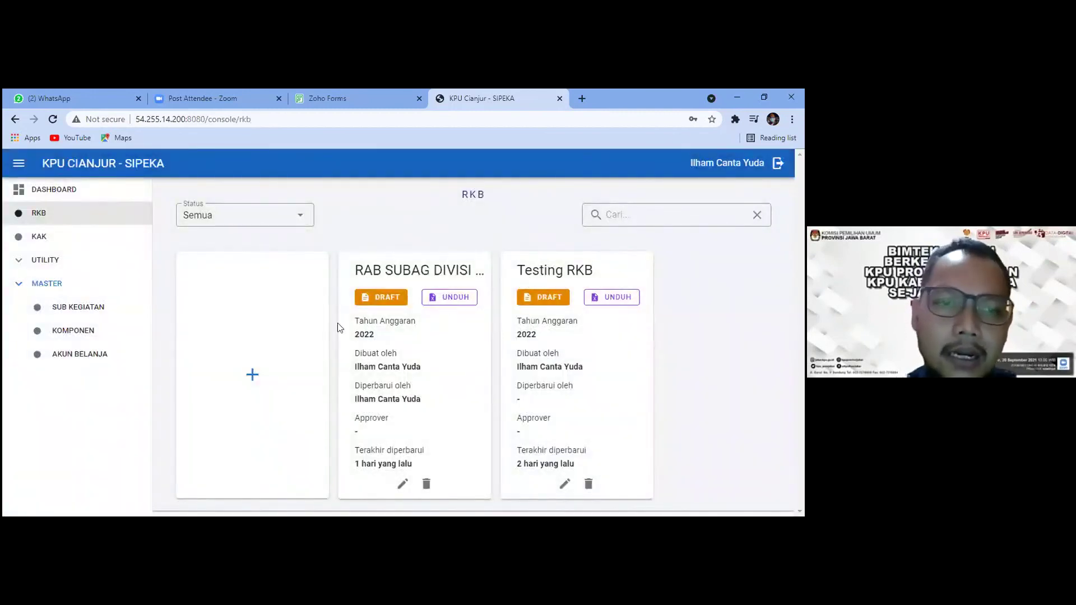
{"action": "left_click", "coordinate": [251, 374]}
{"action": "left_click", "coordinate": [258, 318]}
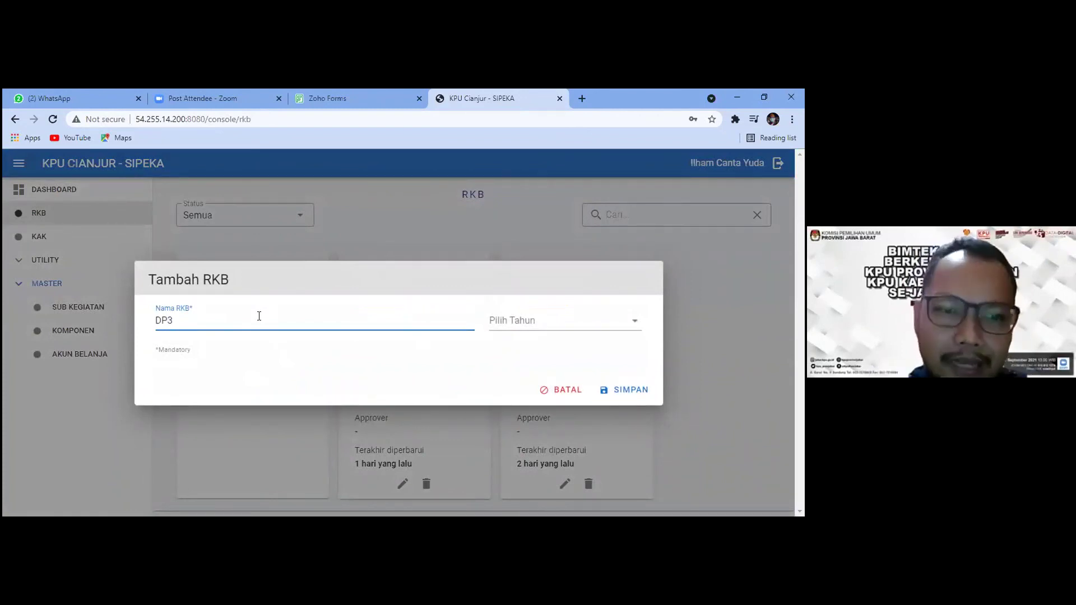
{"action": "left_click", "coordinate": [601, 333]}
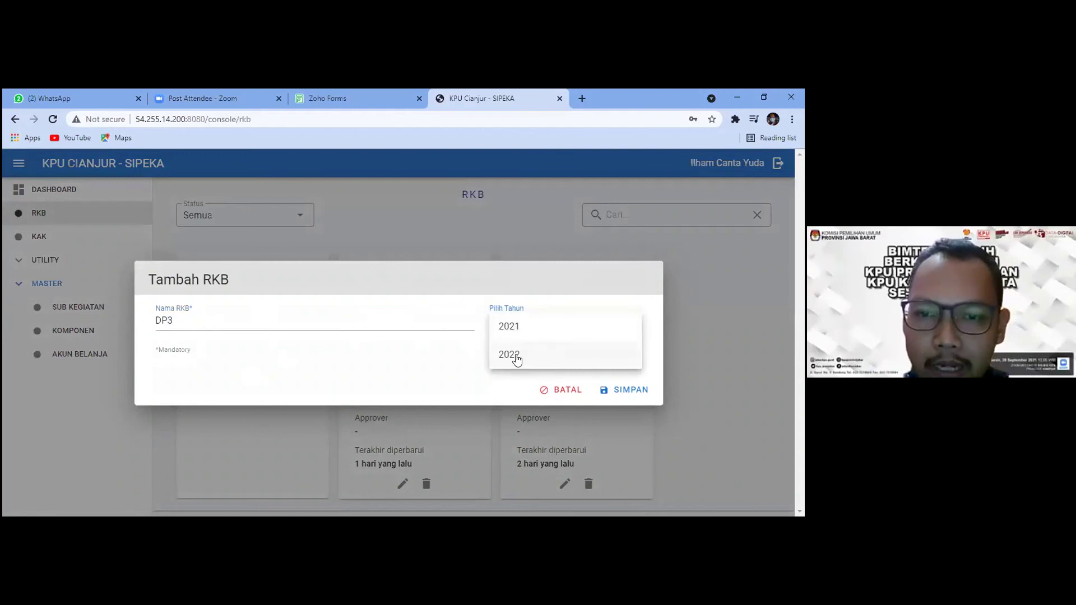
{"action": "left_click", "coordinate": [508, 328]}
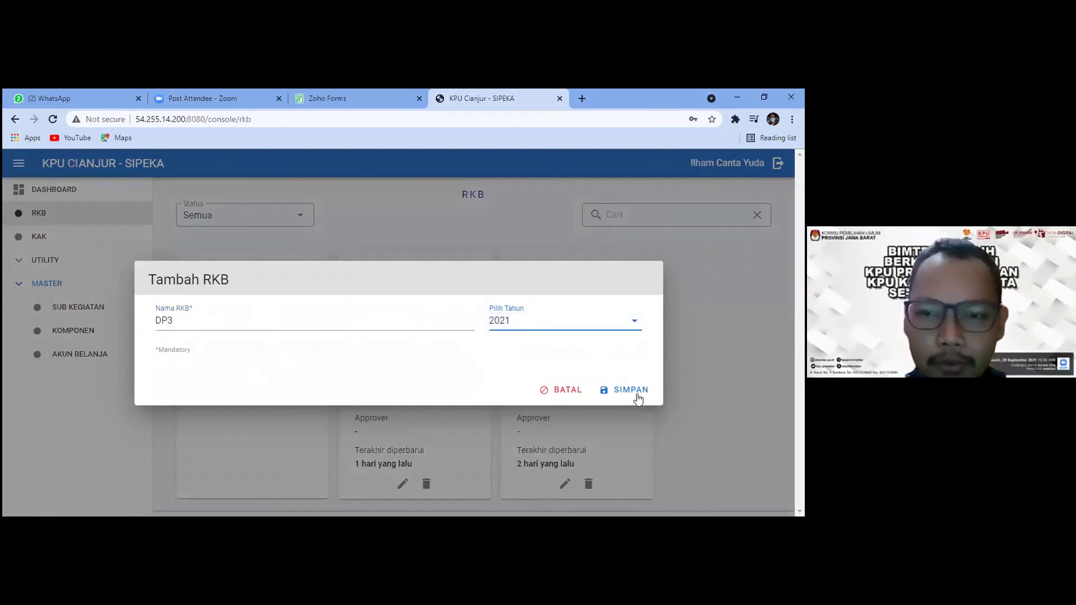
- Extend the new RKB's name to "DP3 (DIVISI SOSPARMAS_SUBAG TEKMAS)" and save the RKB
{"action": "left_click", "coordinate": [236, 320]}
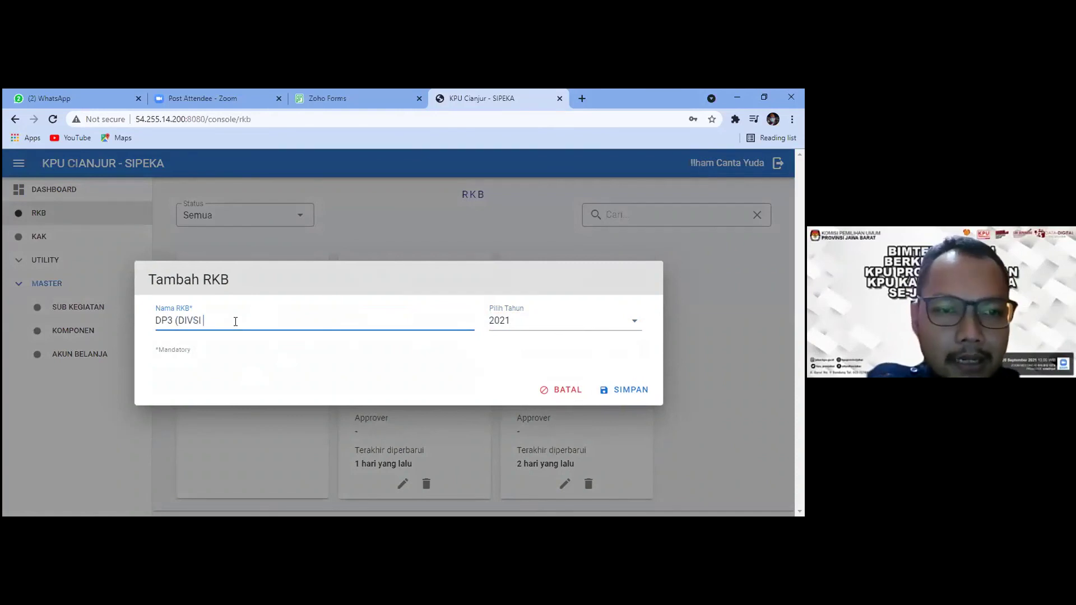
{"action": "type", "text": "(DIVISI SOSPARMAS_TEKMAS"}
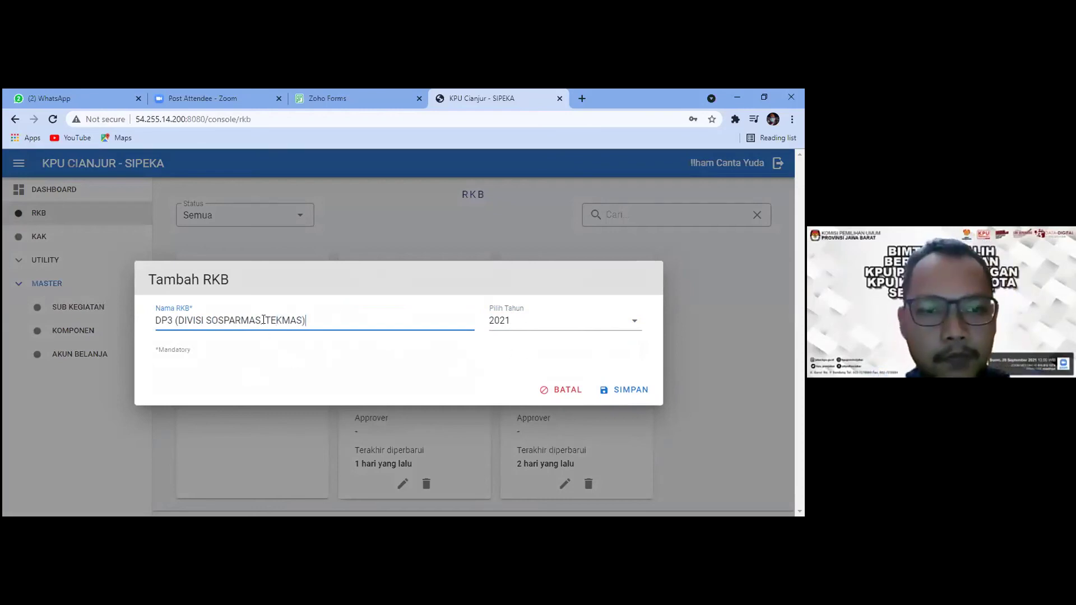
{"action": "type", "text": "SUBAH"}
{"action": "key", "text": "BackSpace"}
{"action": "type", "text": "G"}
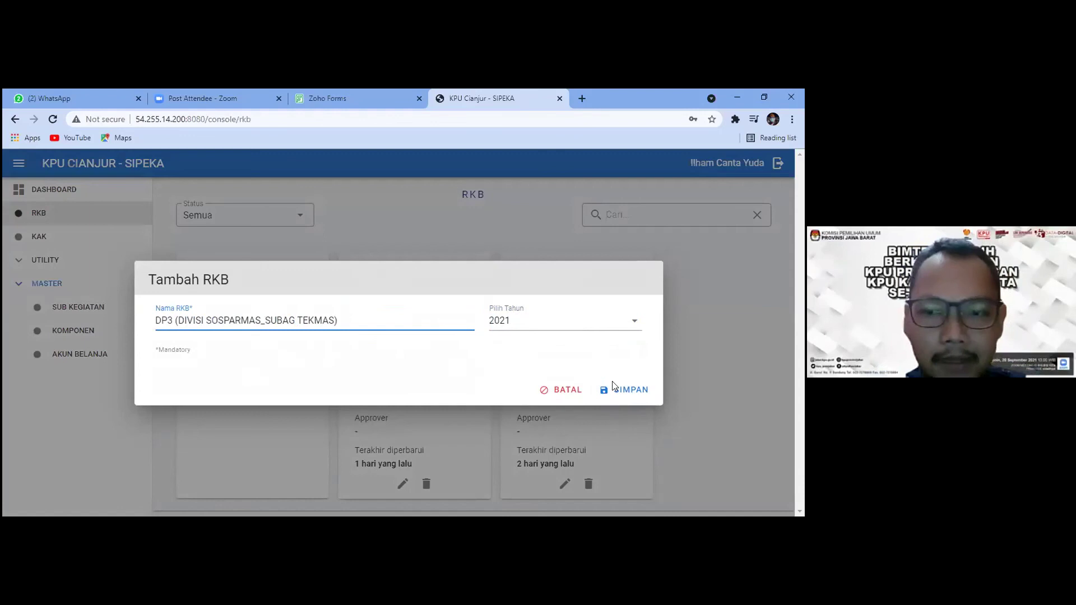
{"action": "left_click", "coordinate": [637, 397]}
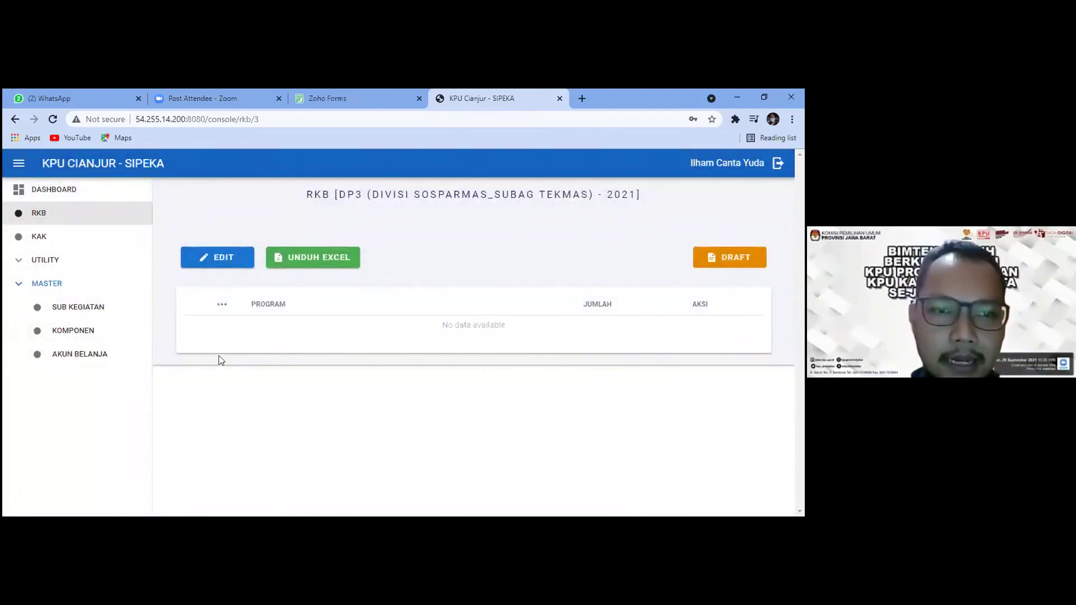
- Add the program Penyelenggaraan Pemilu dalam Proses Konsolidasi Demokrasi to the RKB and expand its row
{"action": "left_click", "coordinate": [222, 307]}
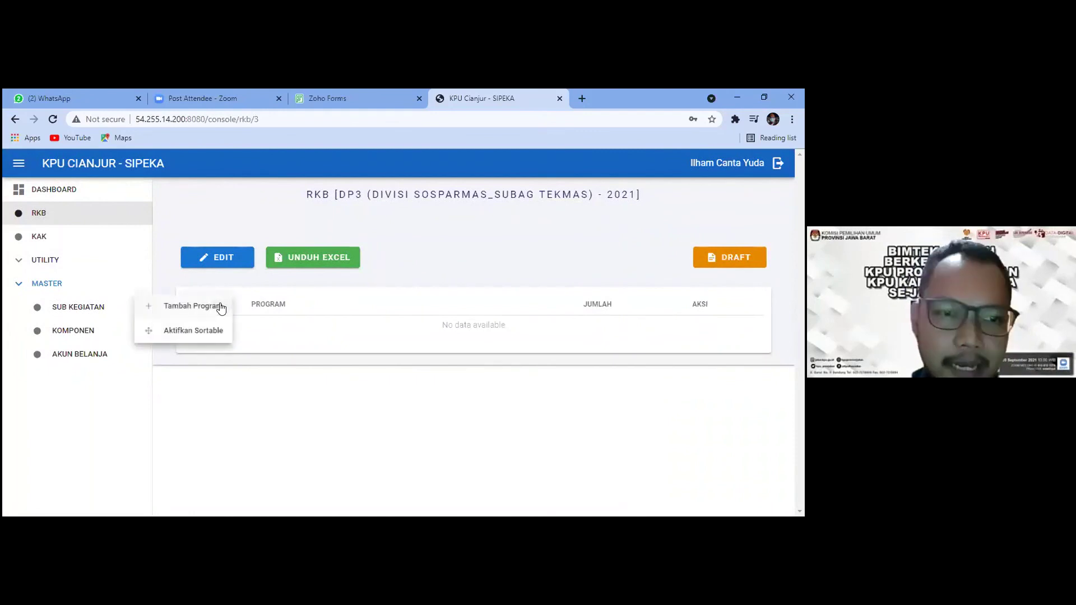
{"action": "left_click", "coordinate": [197, 306]}
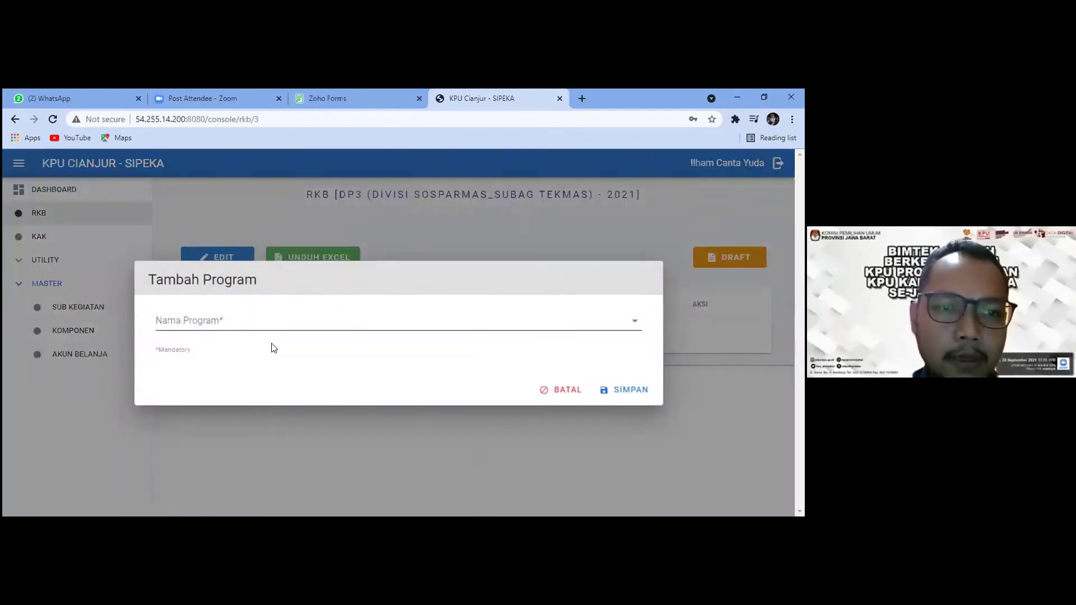
{"action": "left_click", "coordinate": [310, 323]}
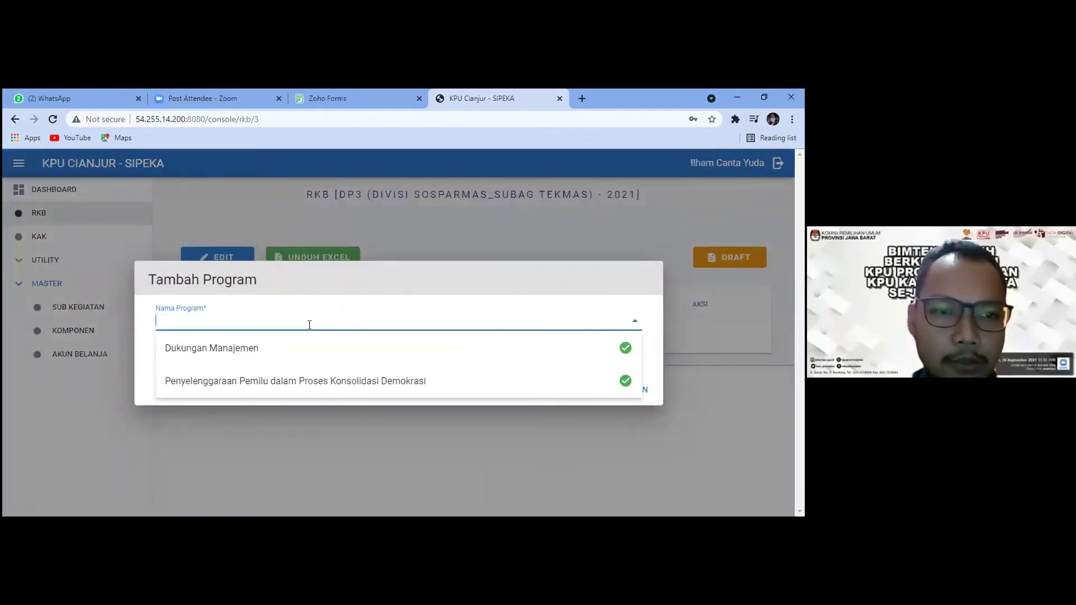
{"action": "left_click", "coordinate": [311, 382]}
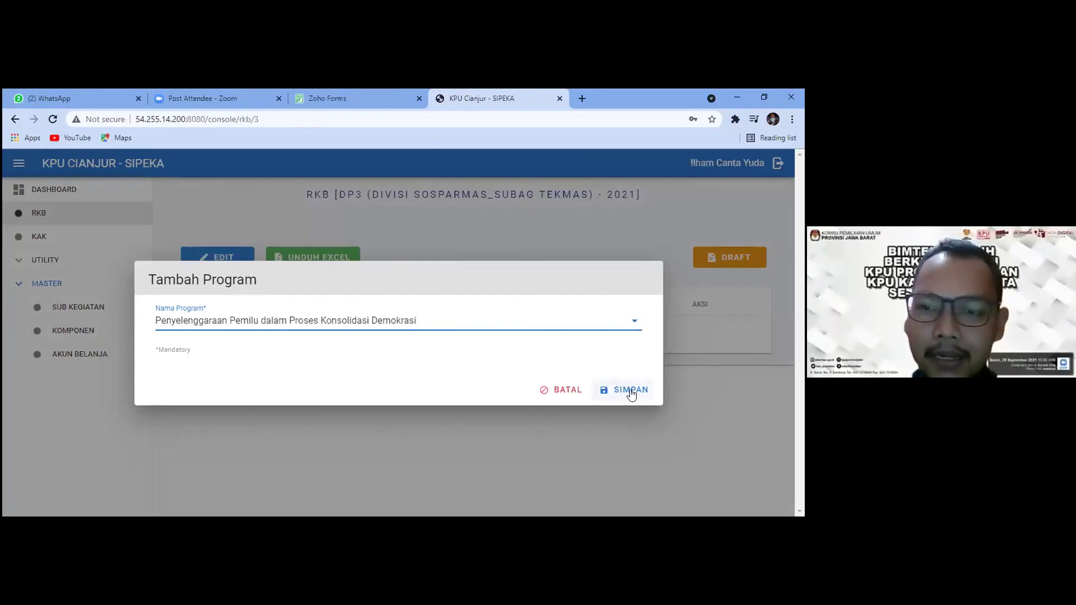
{"action": "left_click", "coordinate": [593, 387]}
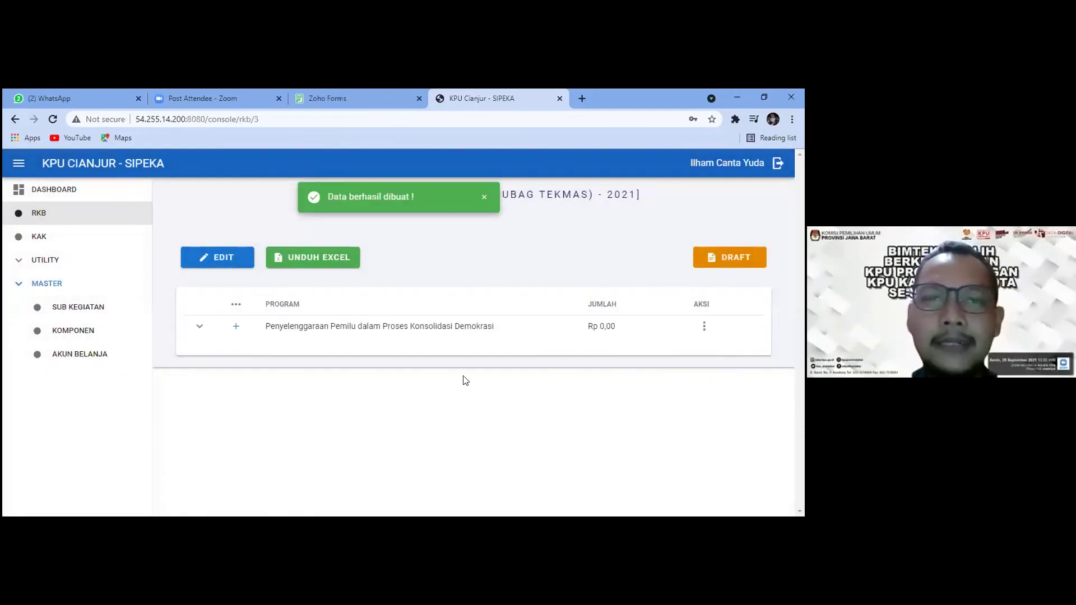
{"action": "left_click", "coordinate": [199, 326]}
{"action": "left_click", "coordinate": [229, 347]}
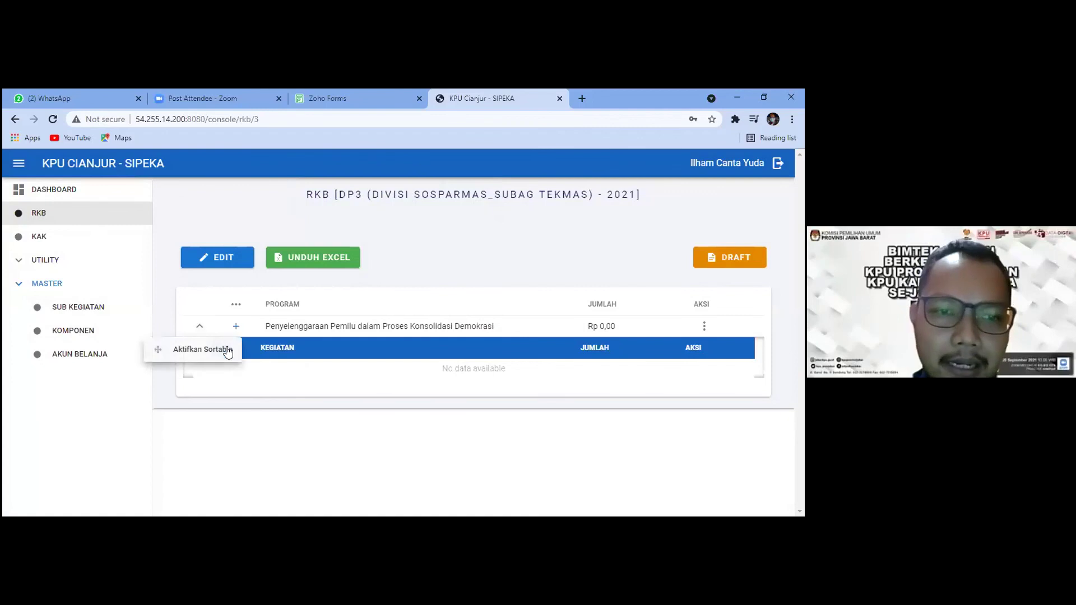
{"action": "left_click", "coordinate": [212, 385]}
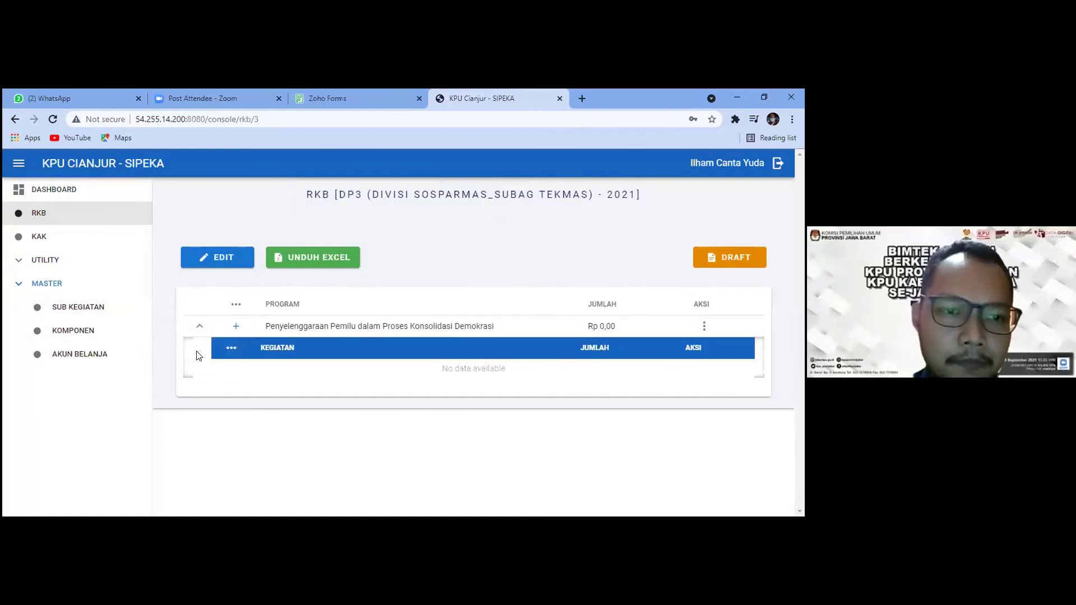
{"action": "left_click", "coordinate": [236, 326]}
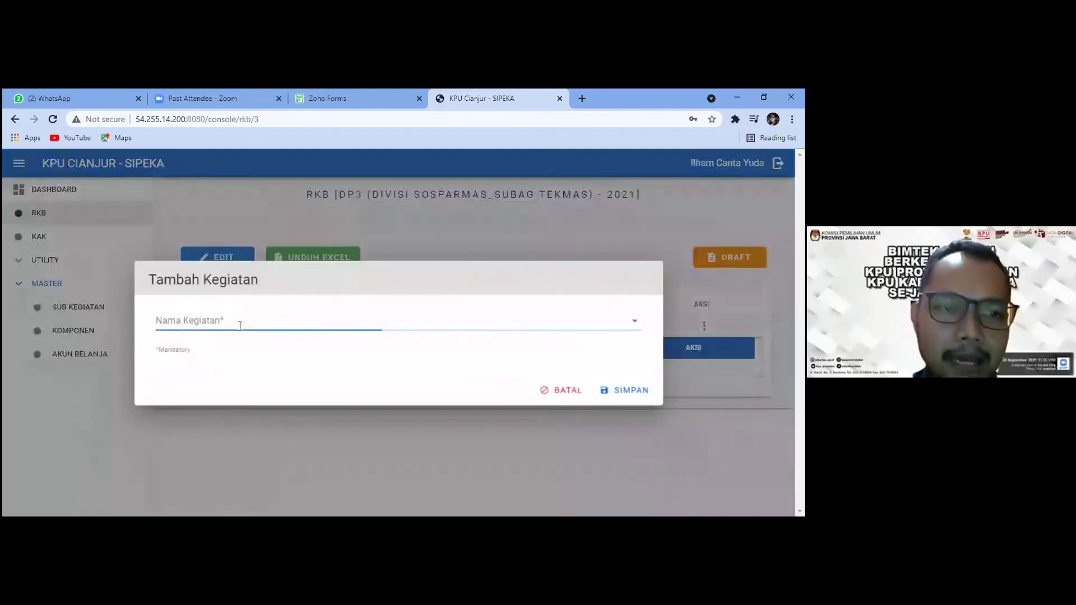
{"action": "left_click", "coordinate": [559, 390]}
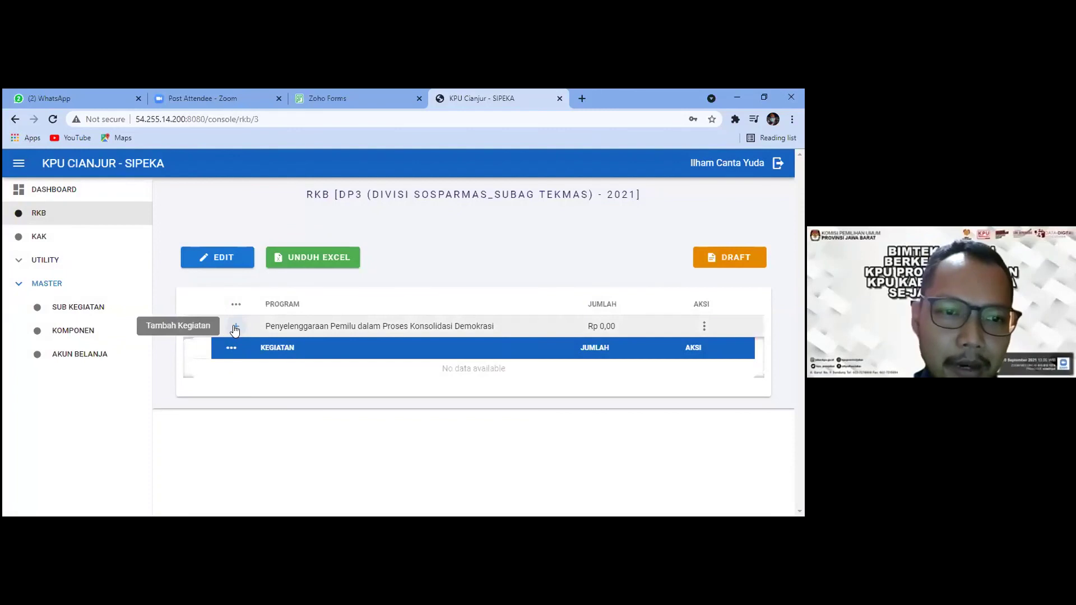
- Add Kegiatan Non Operasional as an activity under the Penyelenggaraan Pemilu program
{"action": "left_click", "coordinate": [235, 327]}
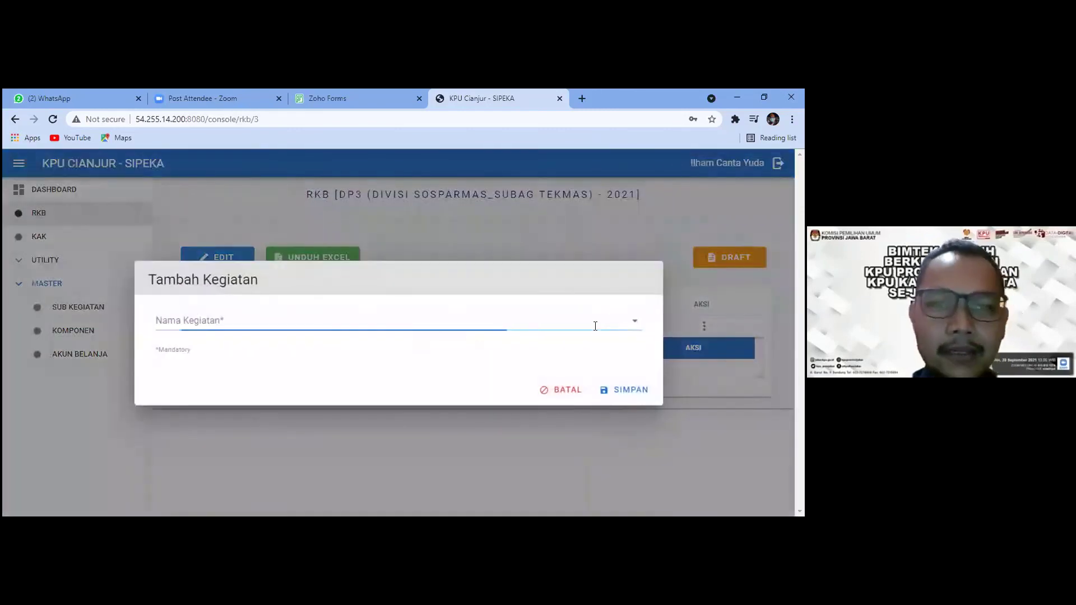
{"action": "left_click", "coordinate": [632, 322]}
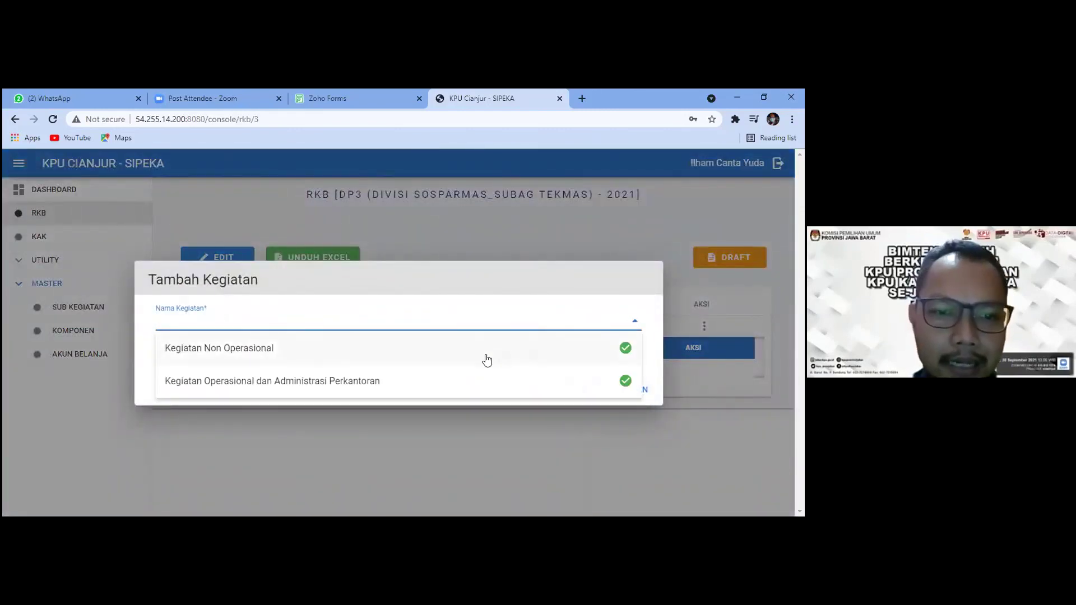
{"action": "left_click", "coordinate": [284, 350]}
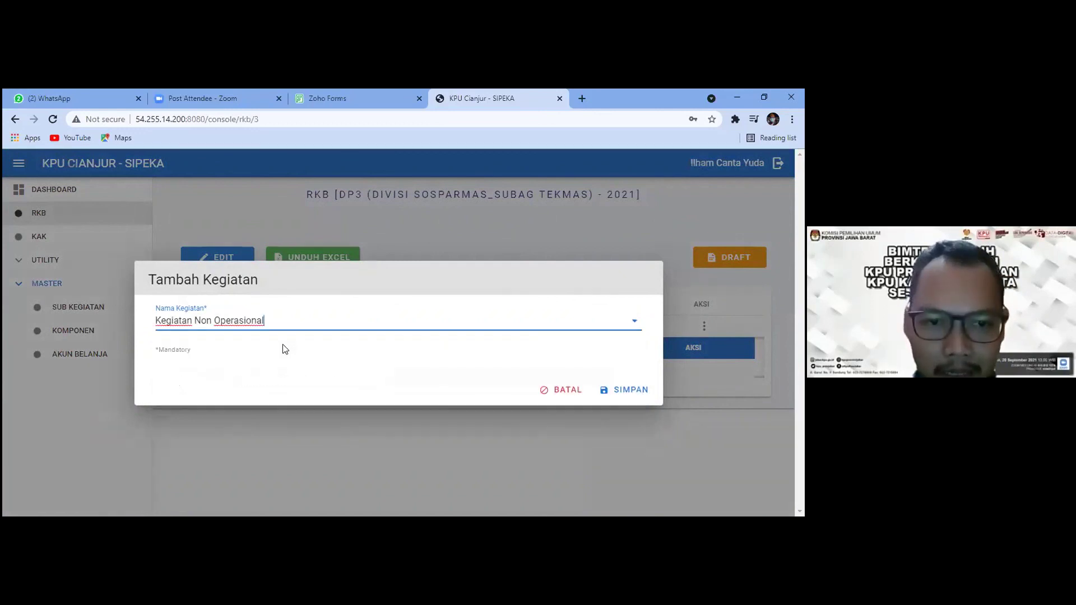
{"action": "left_click", "coordinate": [637, 392]}
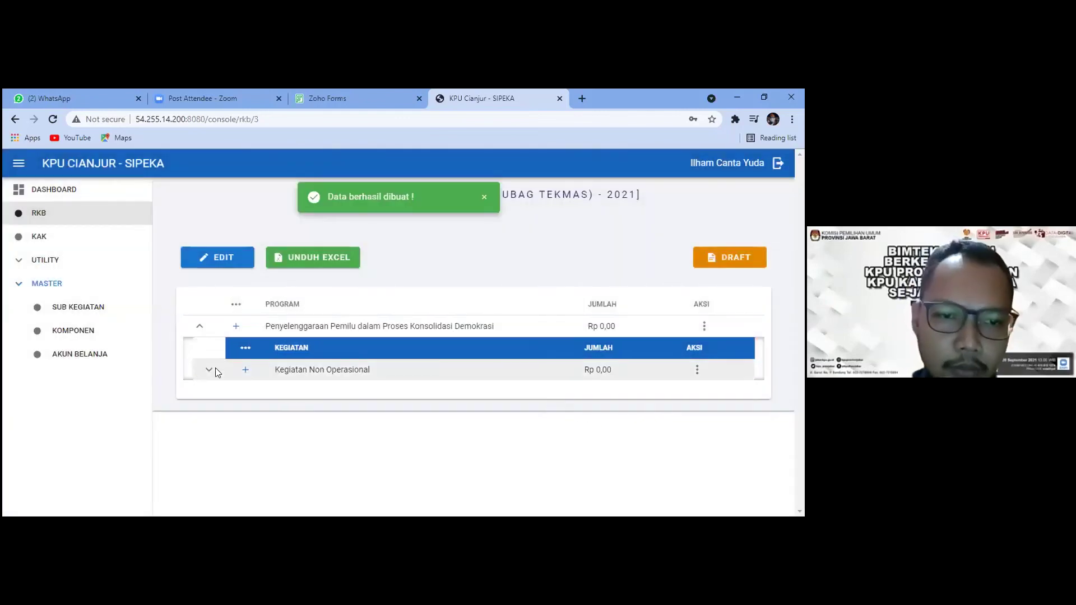
- Add the sub-activity Desa Peduli Pemilu dan/atau Pemilihan under Kegiatan Non Operasional and expand that activity
{"action": "left_click", "coordinate": [246, 371]}
{"action": "left_click", "coordinate": [334, 317]}
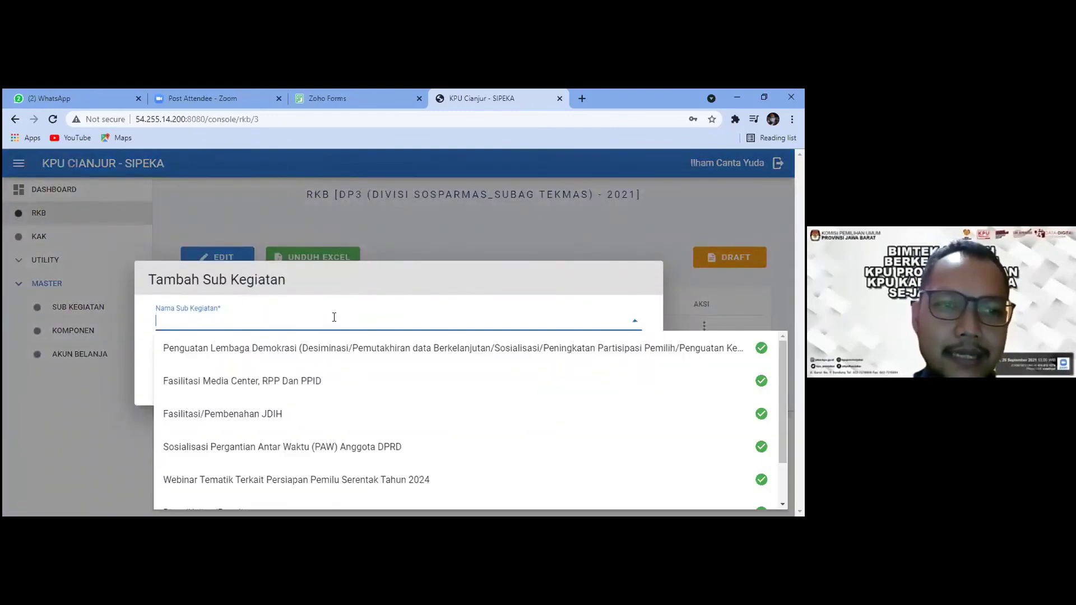
{"action": "scroll", "coordinate": [336, 413], "scroll_direction": "down", "scroll_amount": 1}
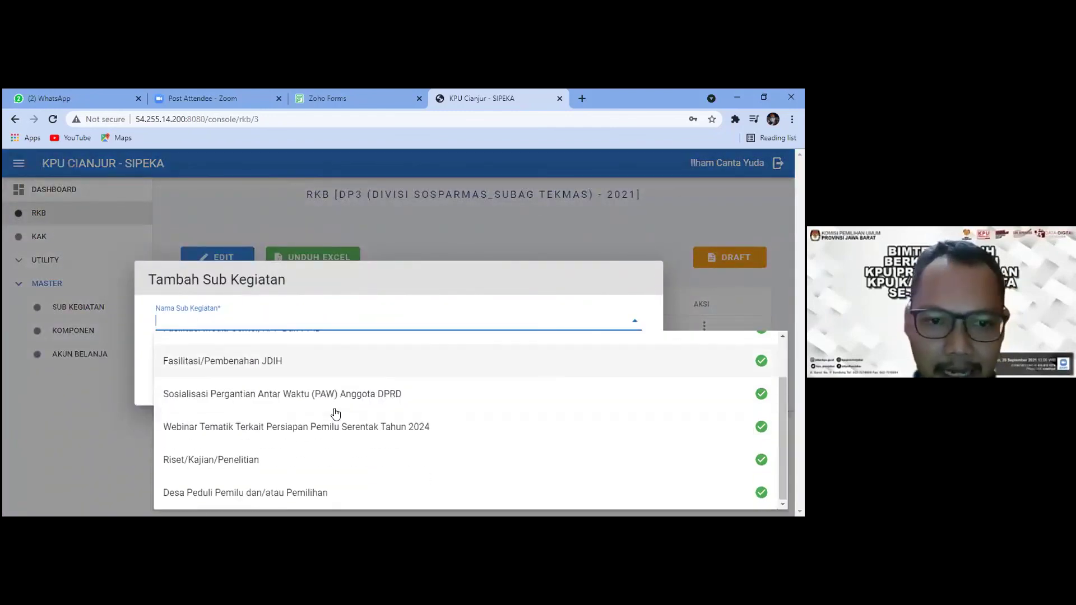
{"action": "left_click", "coordinate": [256, 493]}
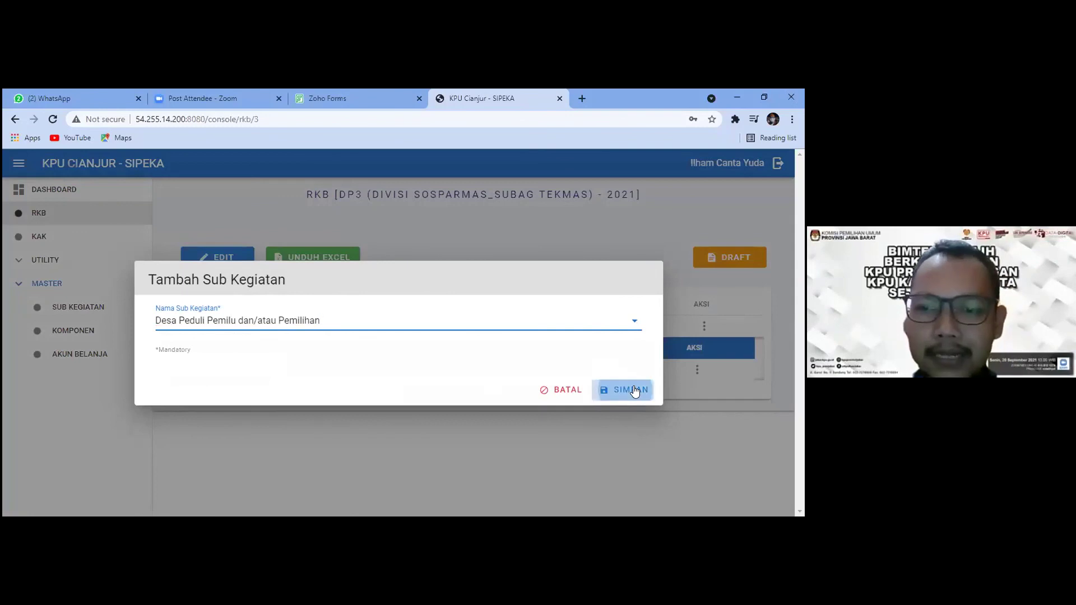
{"action": "left_click", "coordinate": [635, 392]}
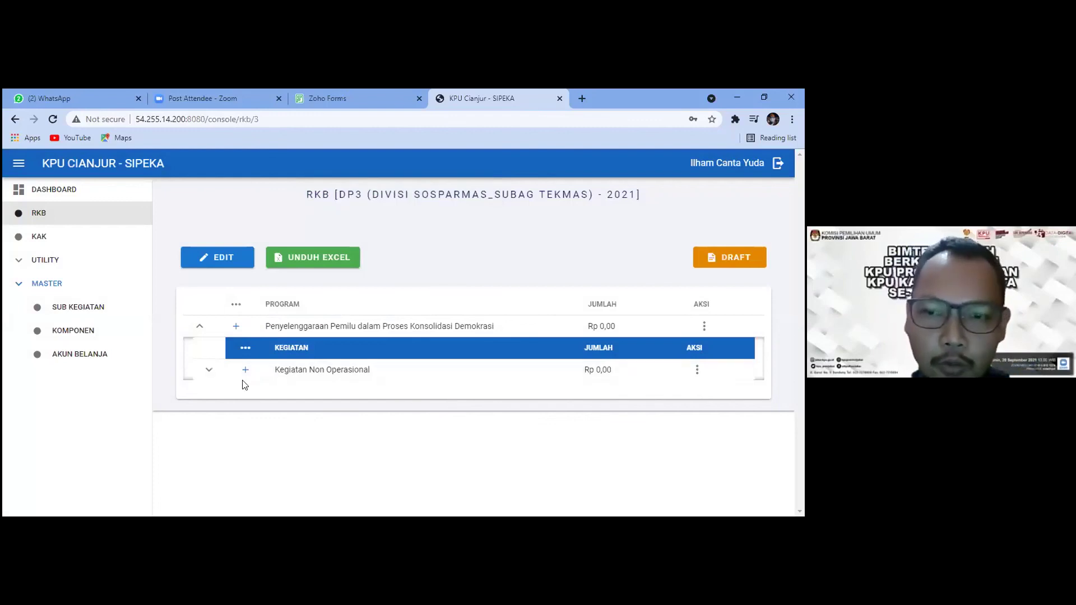
{"action": "left_click", "coordinate": [209, 370]}
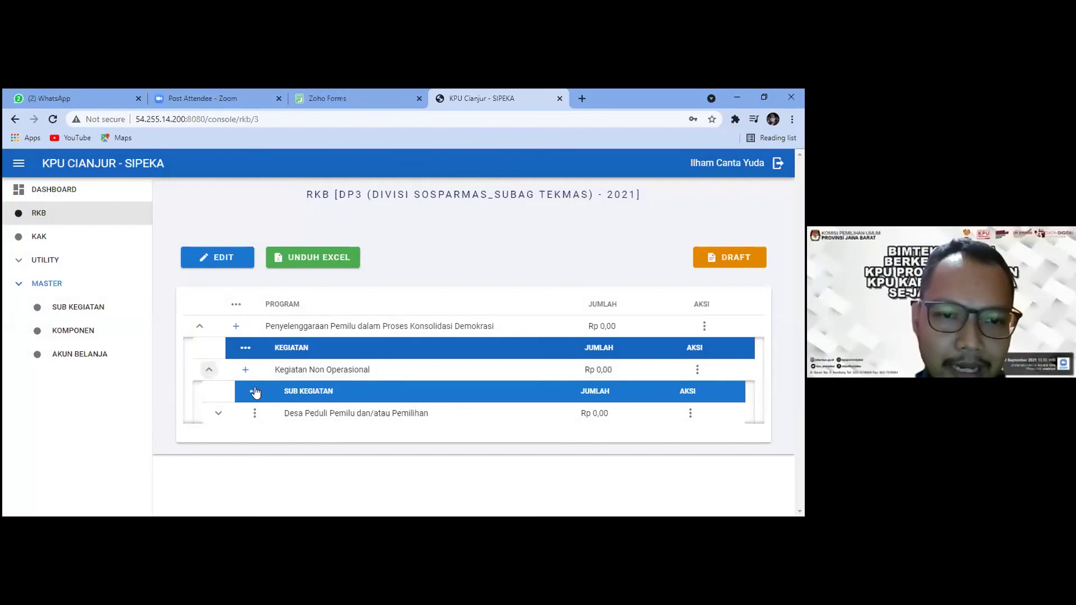
{"action": "left_click", "coordinate": [255, 413]}
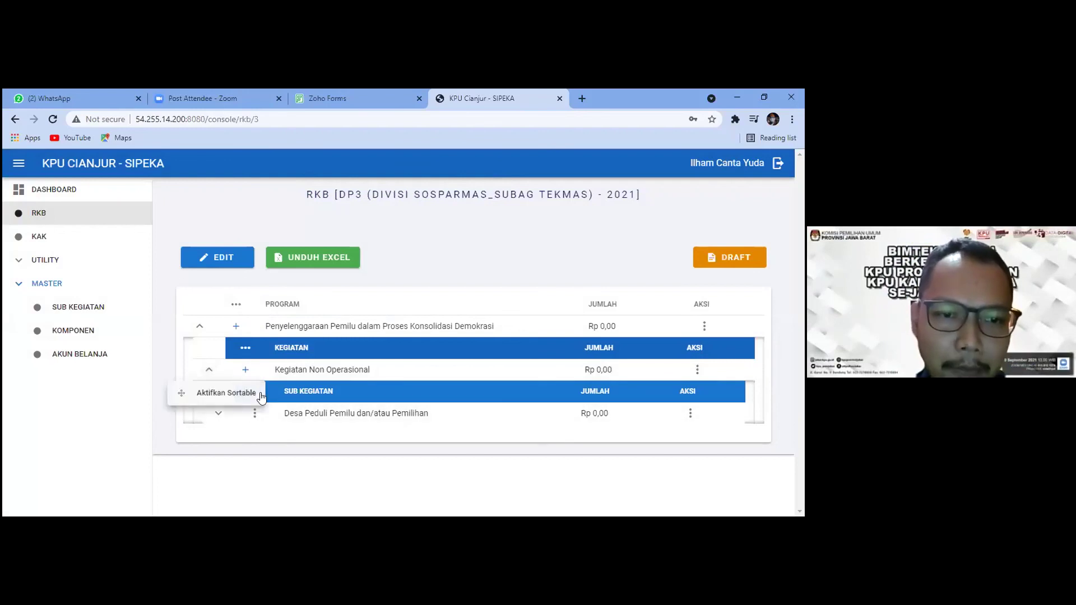
{"action": "left_click", "coordinate": [255, 414]}
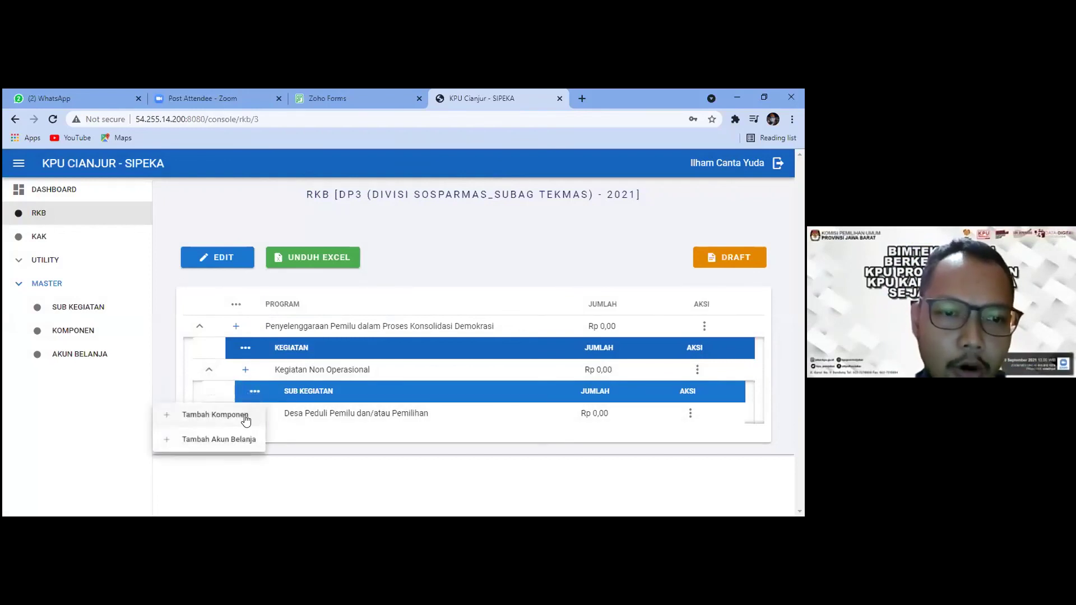
{"action": "left_click", "coordinate": [244, 417]}
{"action": "left_click", "coordinate": [448, 322]}
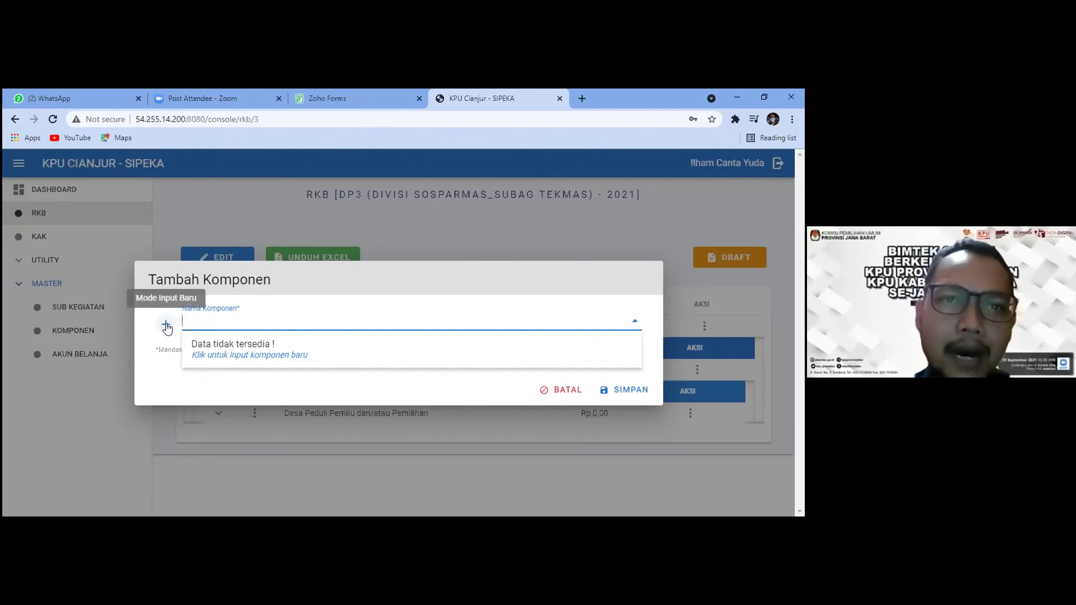
{"action": "left_click", "coordinate": [561, 390]}
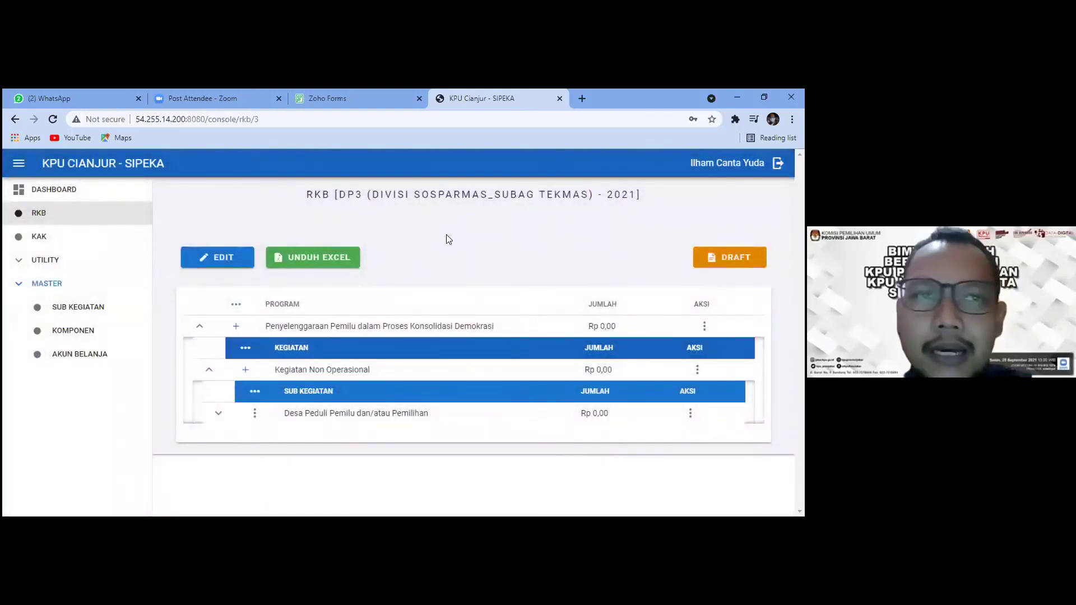